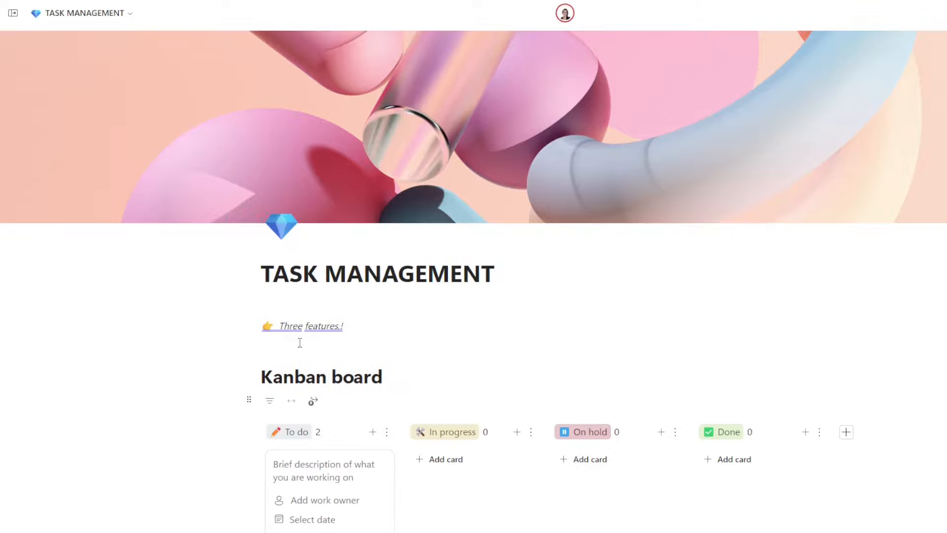
Step: Add a group named Next Steps to the Kanban board and expand the board to full width
{"action": "scroll", "coordinate": [938, 314], "scroll_direction": "down", "scroll_amount": 2}
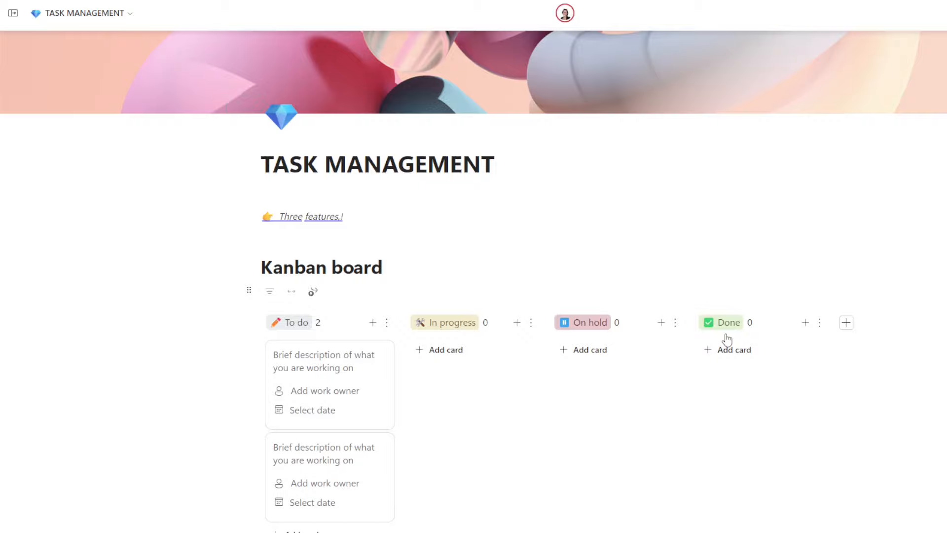
{"action": "left_click", "coordinate": [846, 323]}
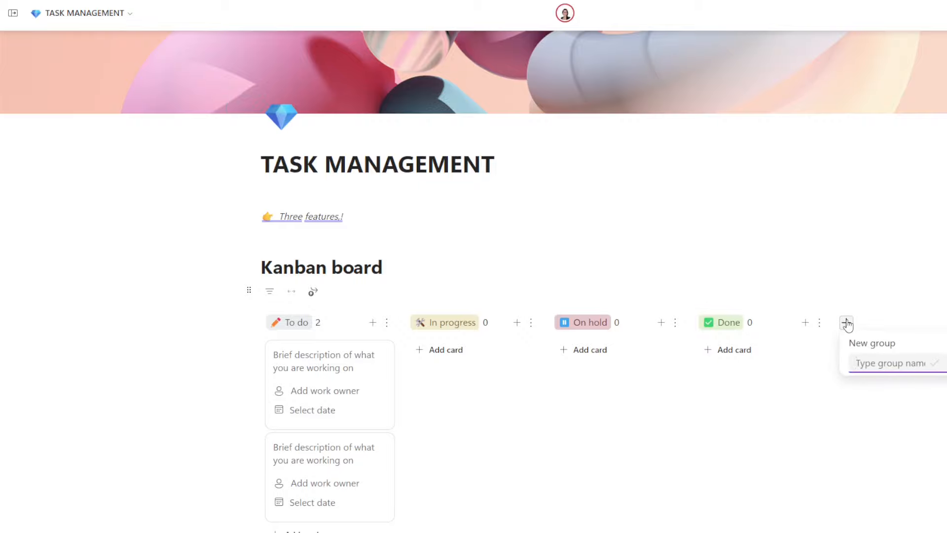
{"action": "left_click", "coordinate": [846, 323]}
{"action": "type", "text": "Next Steps"}
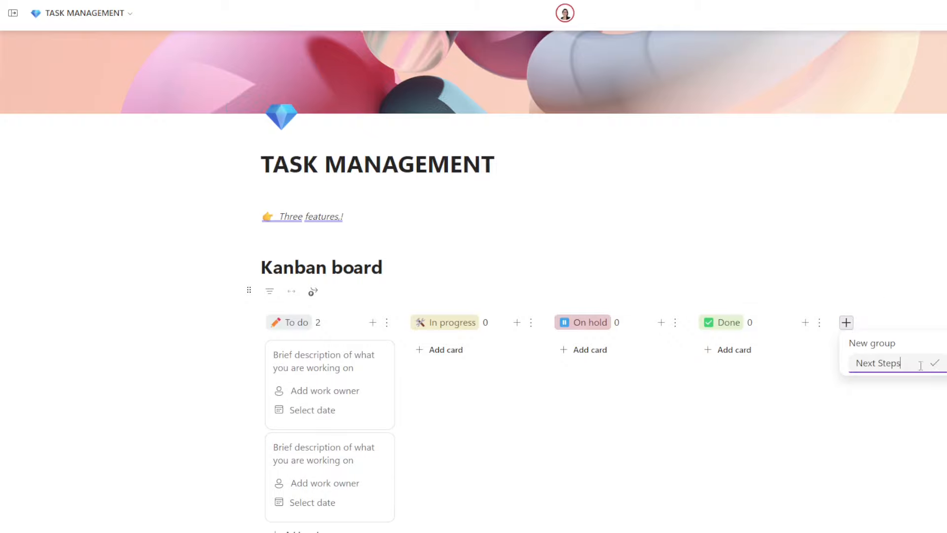
{"action": "left_click", "coordinate": [934, 363]}
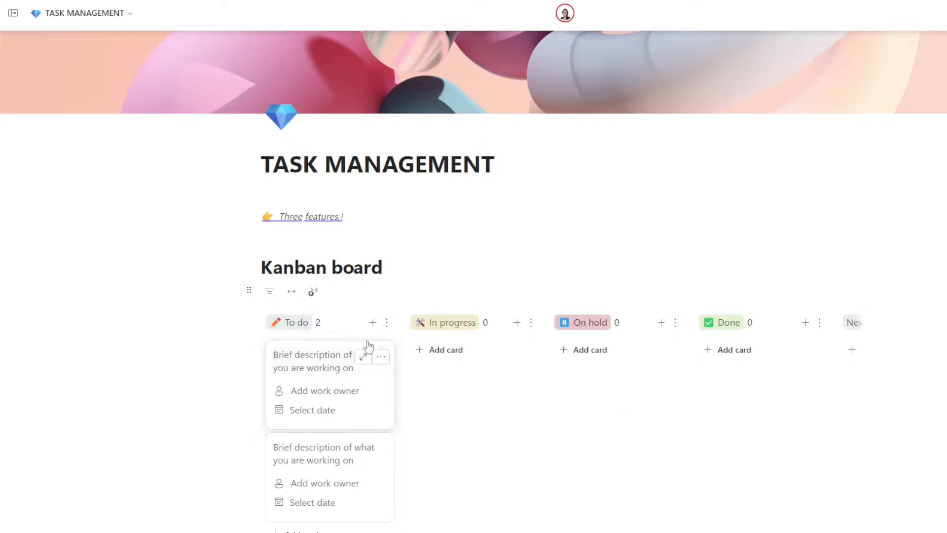
{"action": "left_click", "coordinate": [293, 292]}
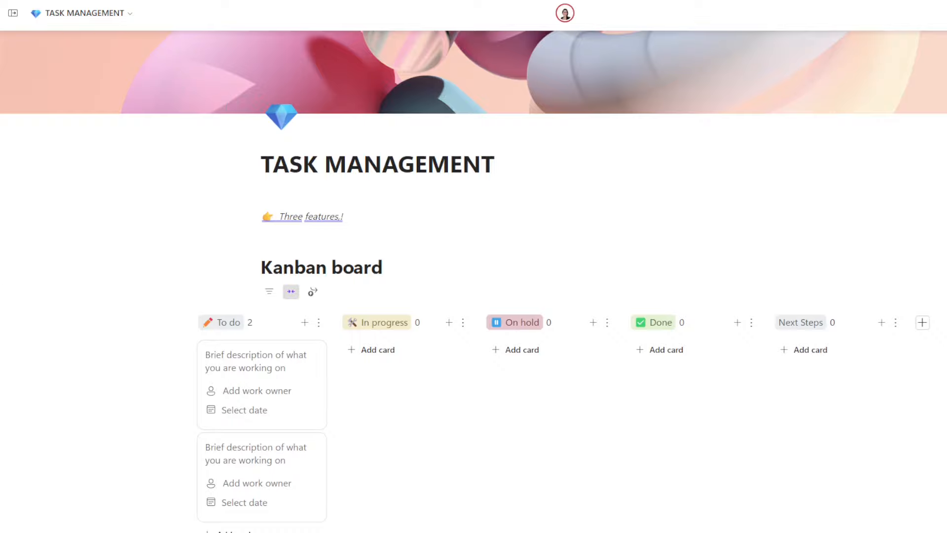
Step: Insert a second Kanban board from the templates below the existing one
{"action": "type", "text": "/p"}
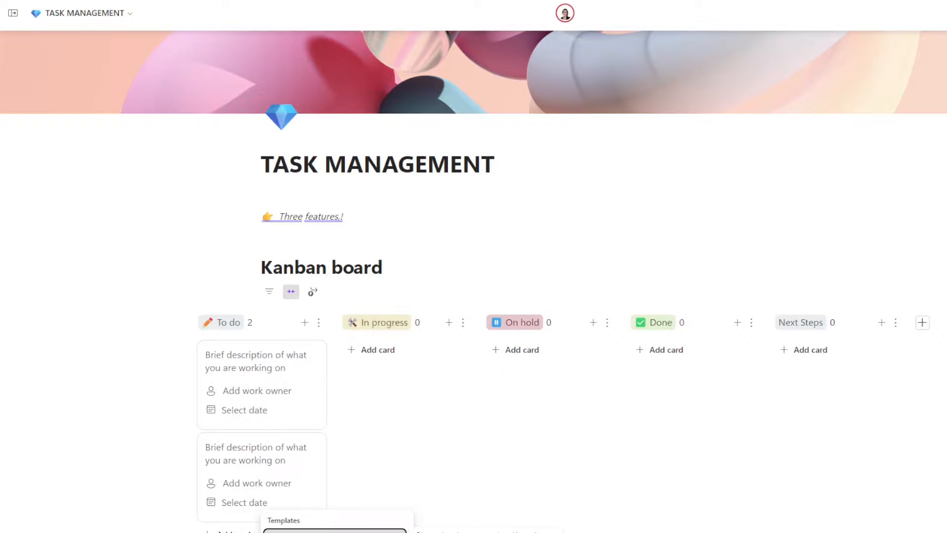
{"action": "key", "text": "Return"}
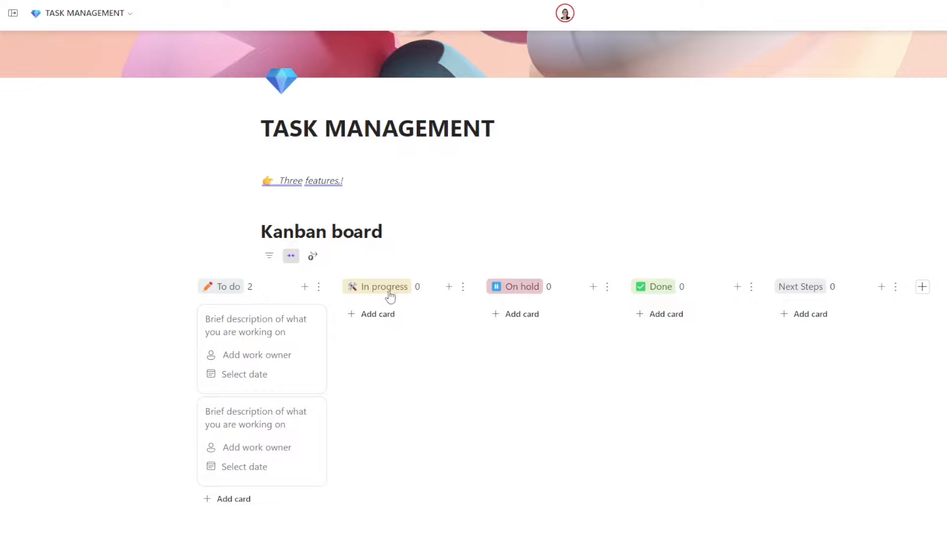
{"action": "scroll", "coordinate": [473, 281], "scroll_direction": "down", "scroll_amount": 4}
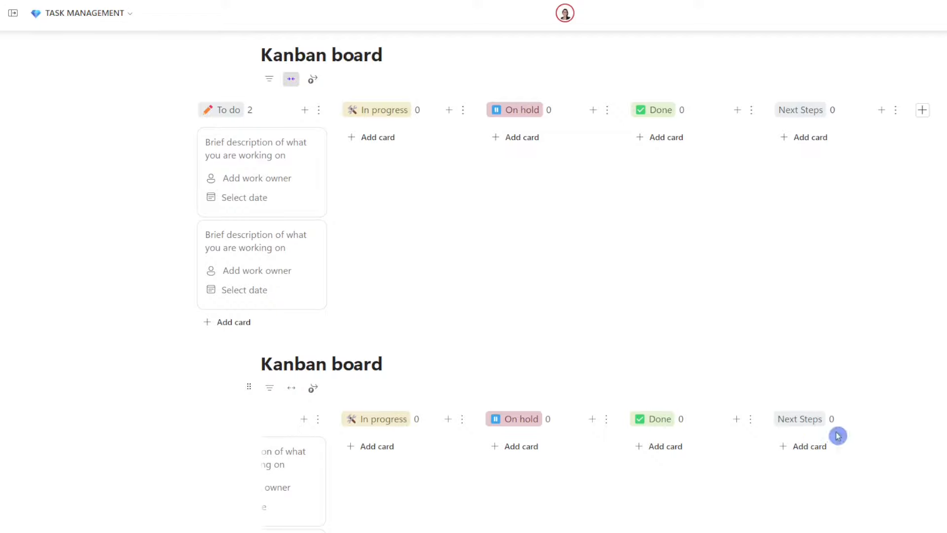
Step: Try to delete the Next Steps group from the first Kanban board
{"action": "left_click", "coordinate": [897, 110]}
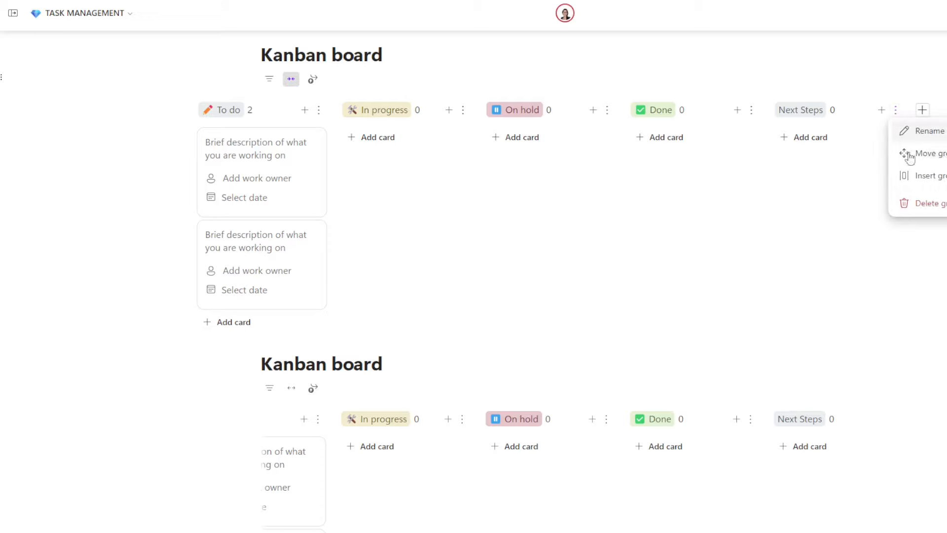
{"action": "left_click", "coordinate": [927, 202]}
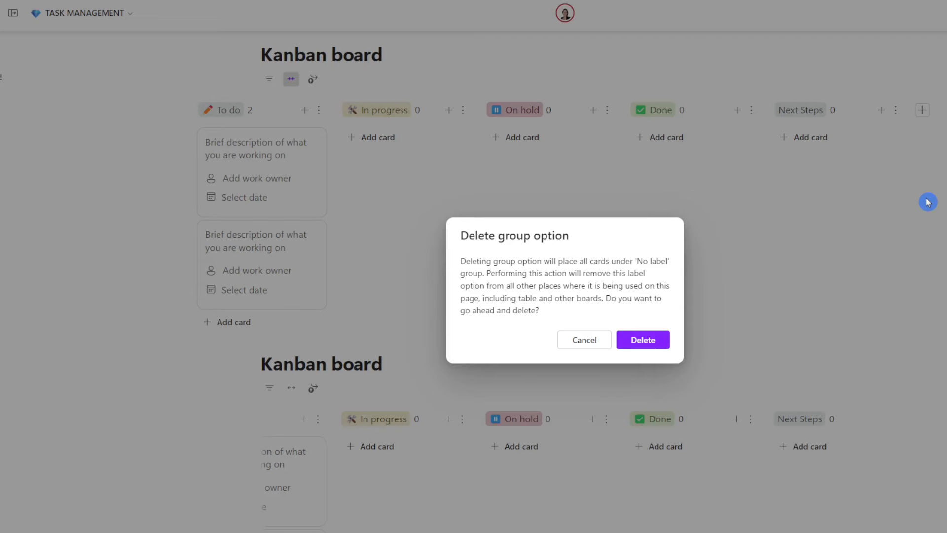
{"action": "left_click", "coordinate": [643, 340]}
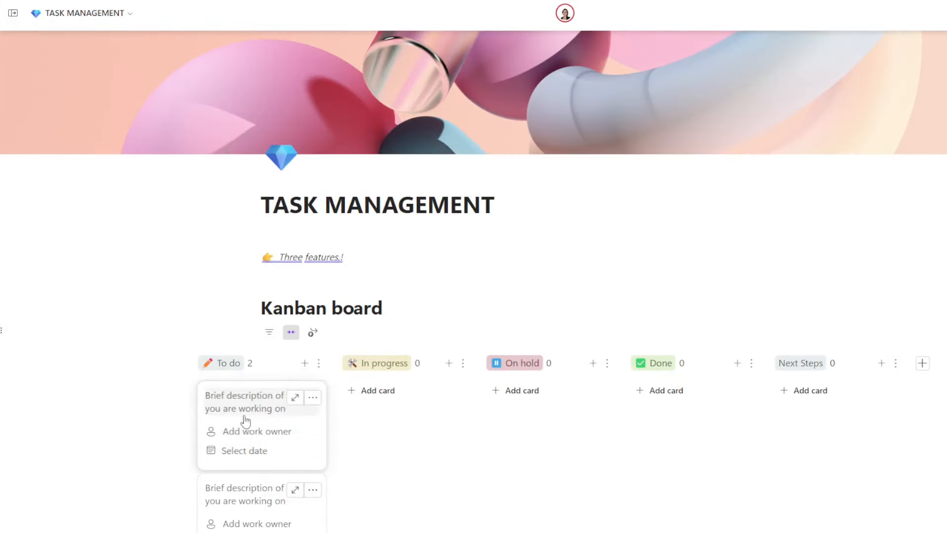
Step: Title the first To do card Define Competitors and assign its work owner
{"action": "left_click", "coordinate": [224, 398]}
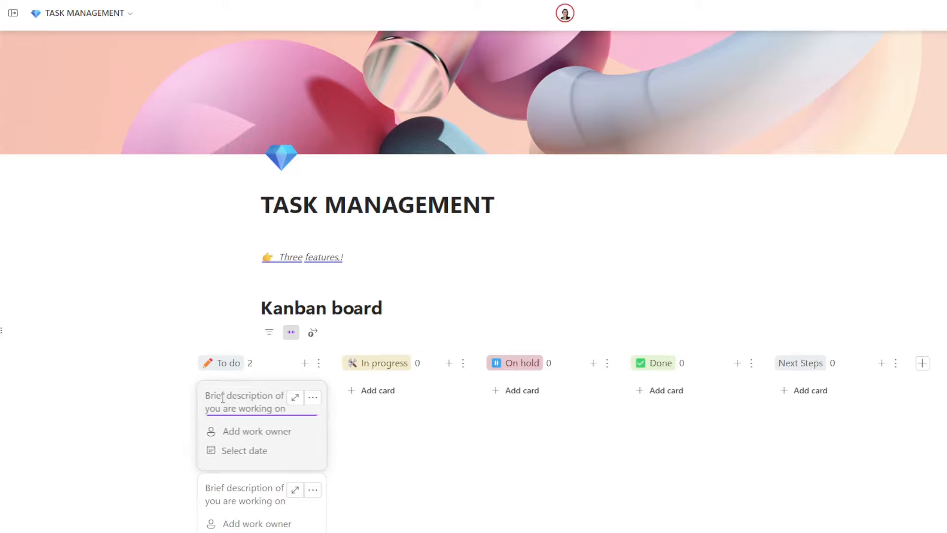
{"action": "type", "text": "Define Competitors"}
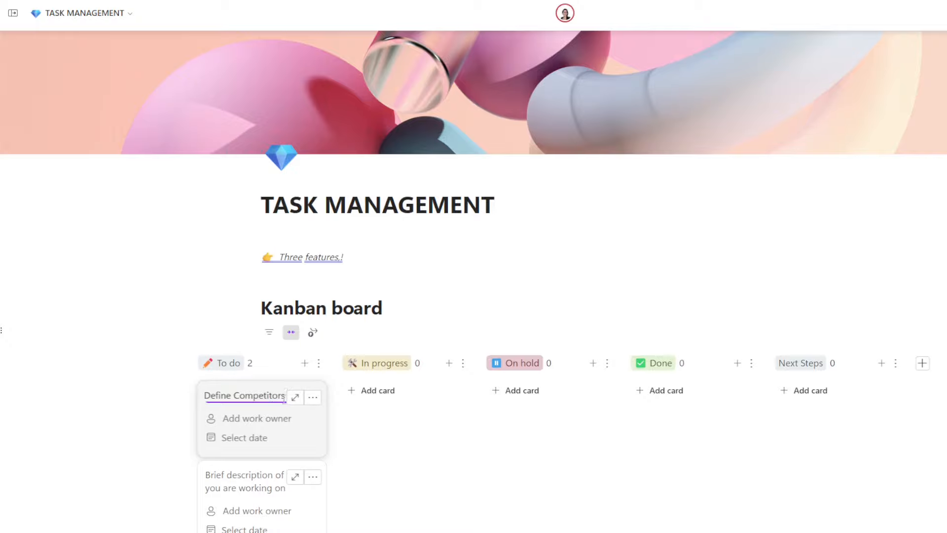
{"action": "left_click", "coordinate": [272, 418]}
{"action": "left_click", "coordinate": [267, 394]}
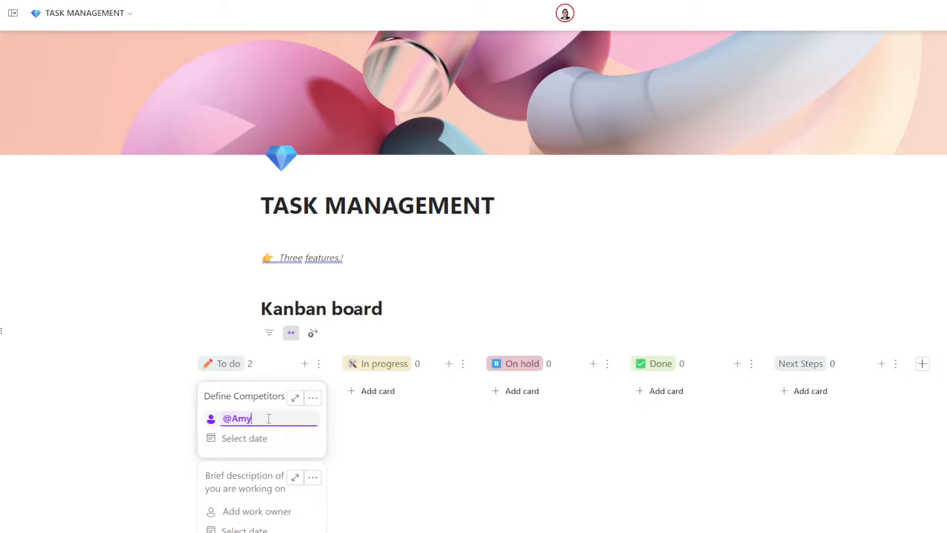
{"action": "left_click", "coordinate": [229, 427]}
Step: Set the Define Competitors card's date to Saturday, March 30
{"action": "left_click", "coordinate": [238, 445]}
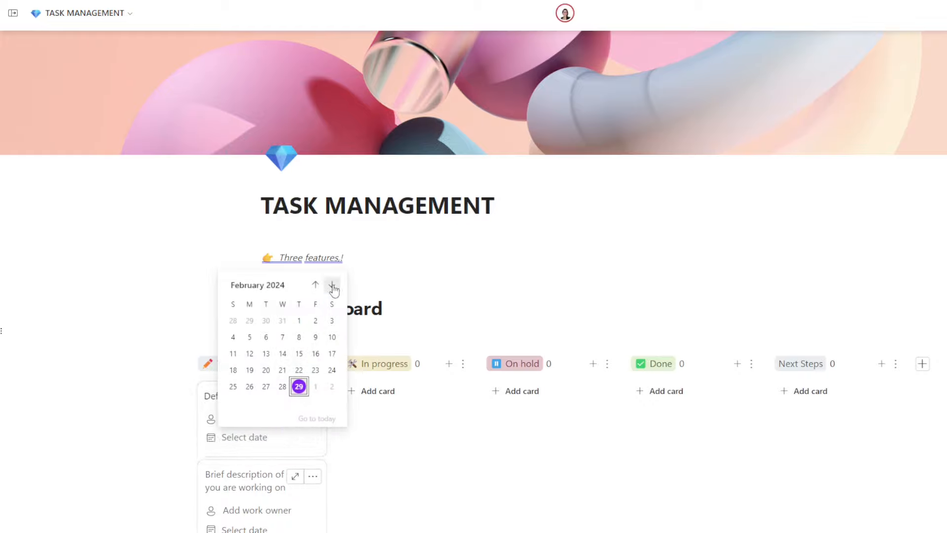
{"action": "left_click", "coordinate": [333, 288]}
{"action": "left_click", "coordinate": [338, 372]}
{"action": "left_click", "coordinate": [402, 489]}
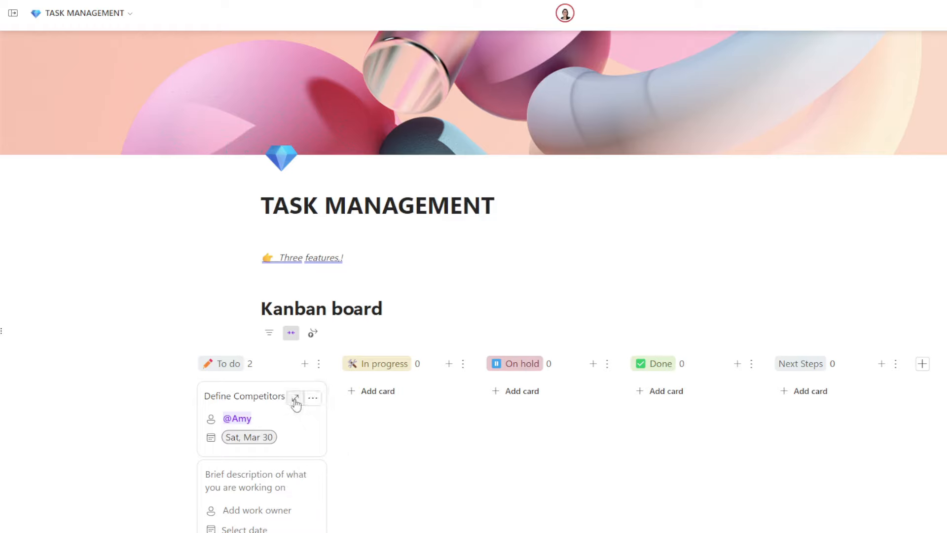
Step: Open the detail view of the Define Competitors card and insert a checklist in its Checklist field
{"action": "left_click", "coordinate": [295, 399]}
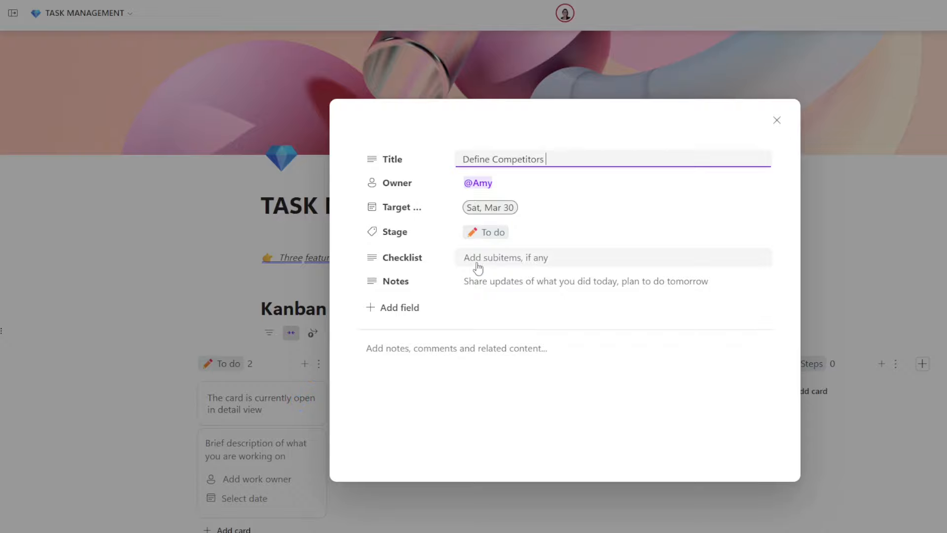
{"action": "left_click", "coordinate": [493, 257]}
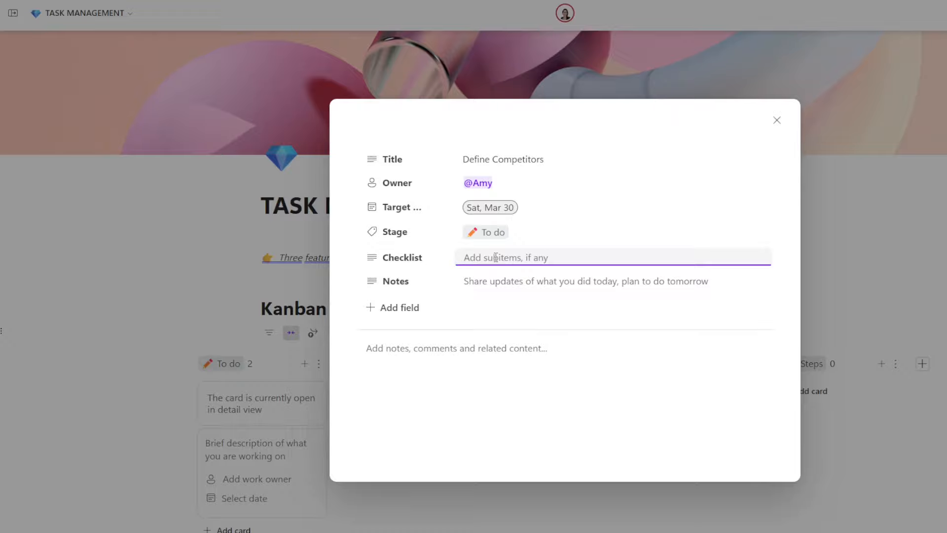
{"action": "type", "text": "/"}
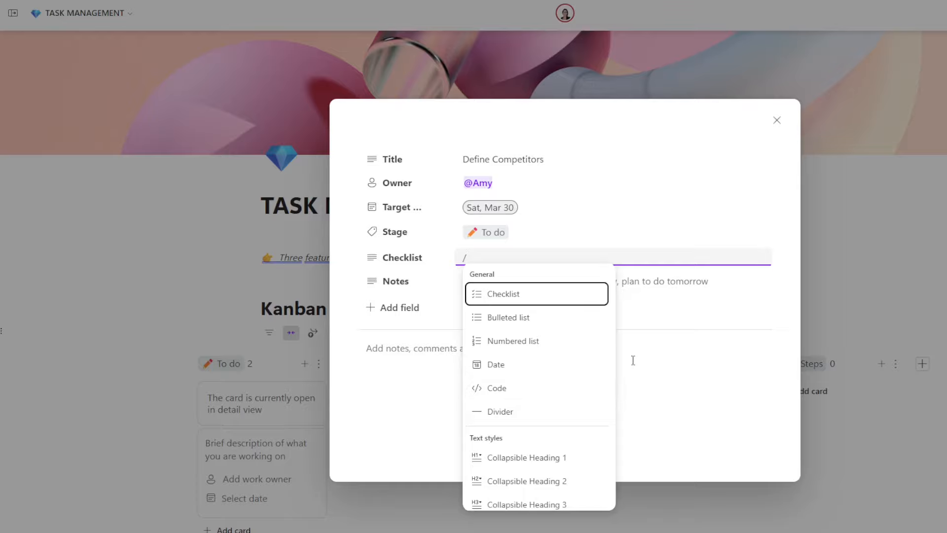
{"action": "left_click", "coordinate": [514, 295]}
{"action": "left_click", "coordinate": [555, 253]}
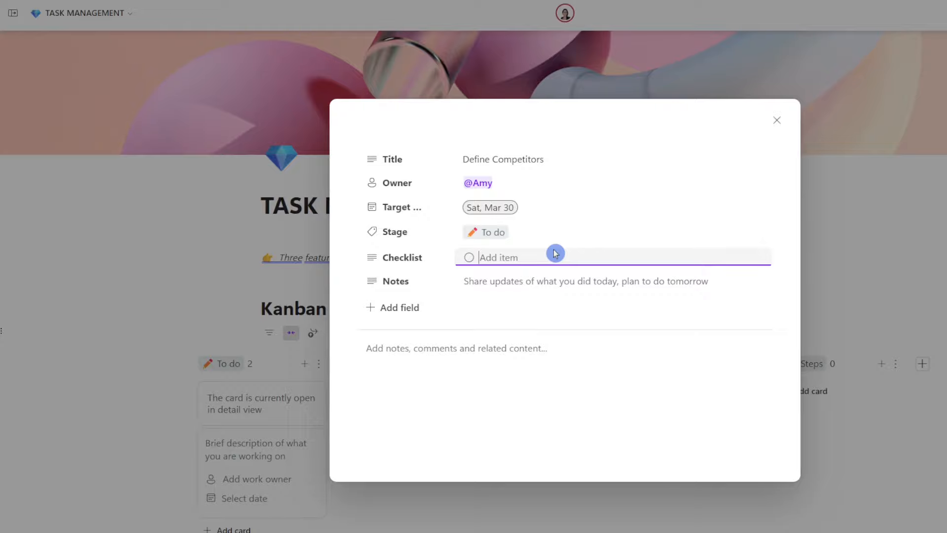
Step: Fill the checklist with the items Top 3 winners last competition, Top Attributes and Key Weaknesses
{"action": "type", "text": "Top 3 winners last competition"}
{"action": "key", "text": "Return"}
{"action": "type", "text": "Top Attributes"}
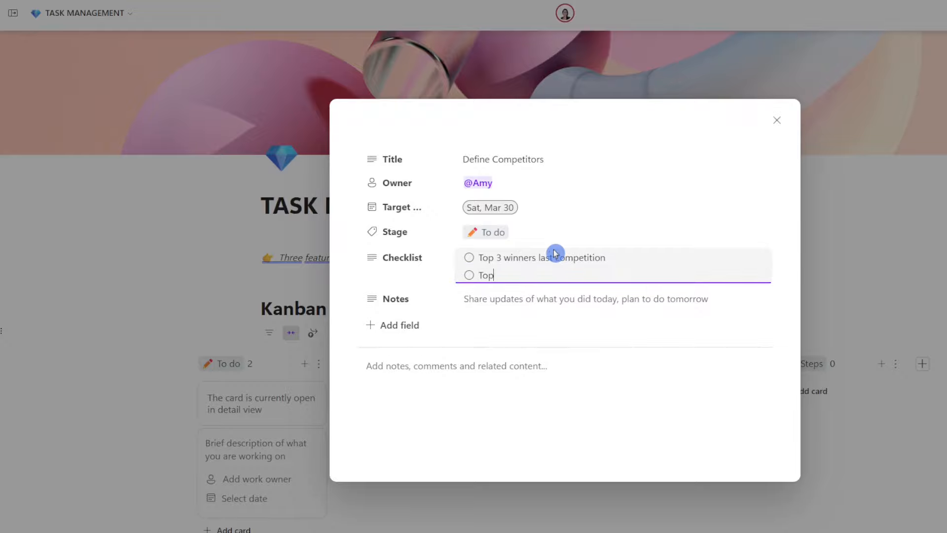
{"action": "key", "text": "Return"}
{"action": "type", "text": "Key Weaknesses"}
{"action": "left_click", "coordinate": [708, 389]}
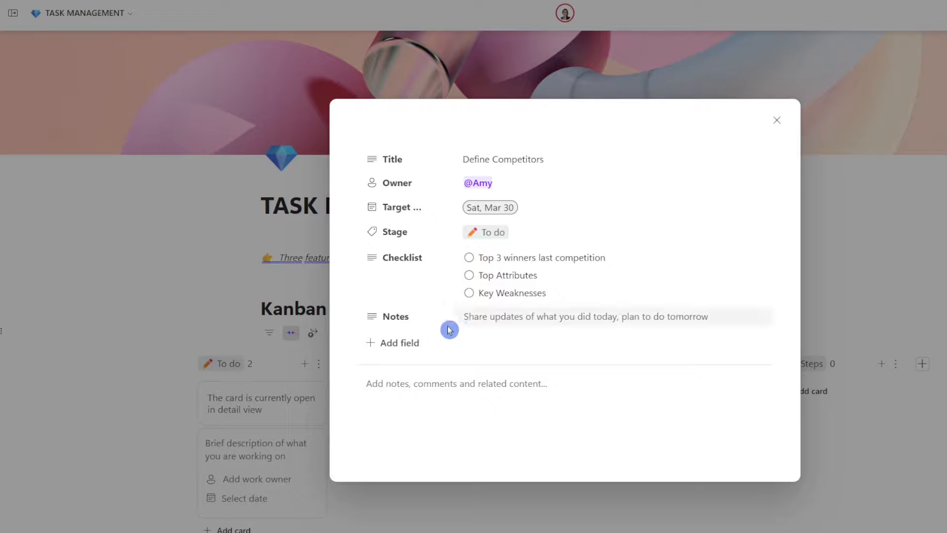
Step: Change the card's Notes field to a label field using the Priority label group
{"action": "left_click", "coordinate": [429, 316]}
{"action": "mouse_move", "coordinate": [486, 372]}
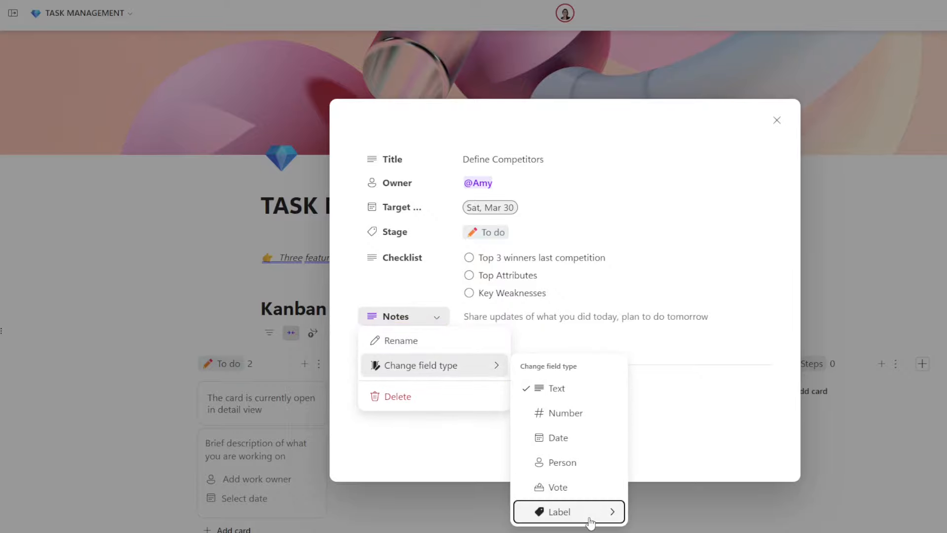
{"action": "mouse_move", "coordinate": [590, 521]}
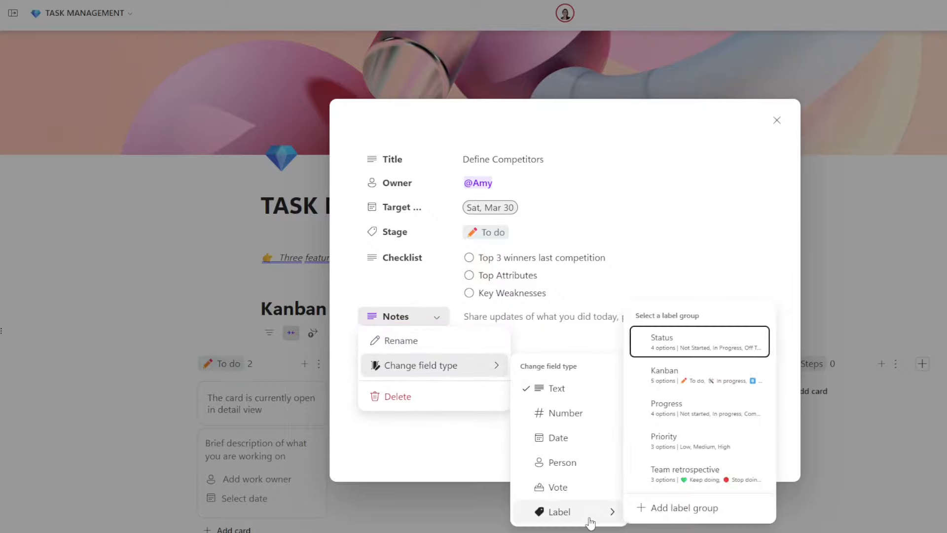
{"action": "left_click", "coordinate": [701, 451]}
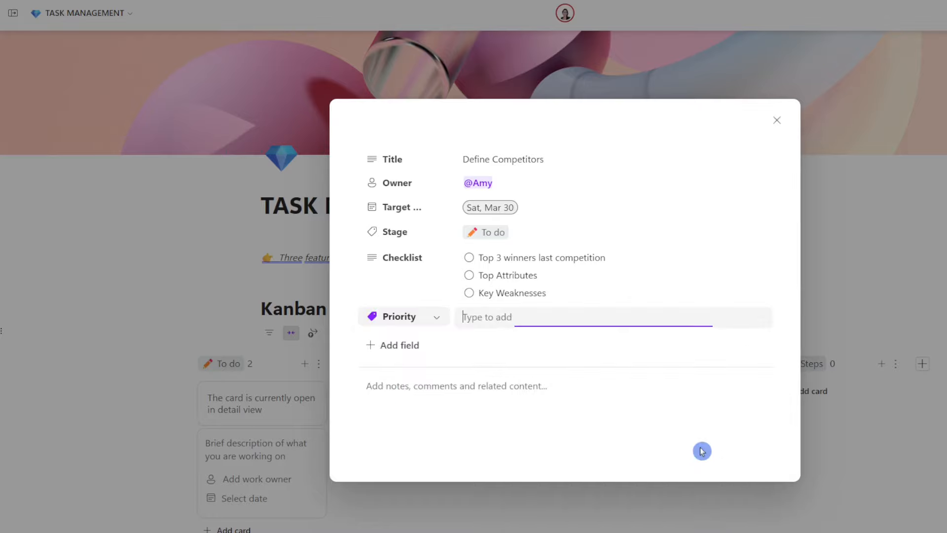
Step: Set the priority of the Define Competitors card to High
{"action": "left_click", "coordinate": [531, 323]}
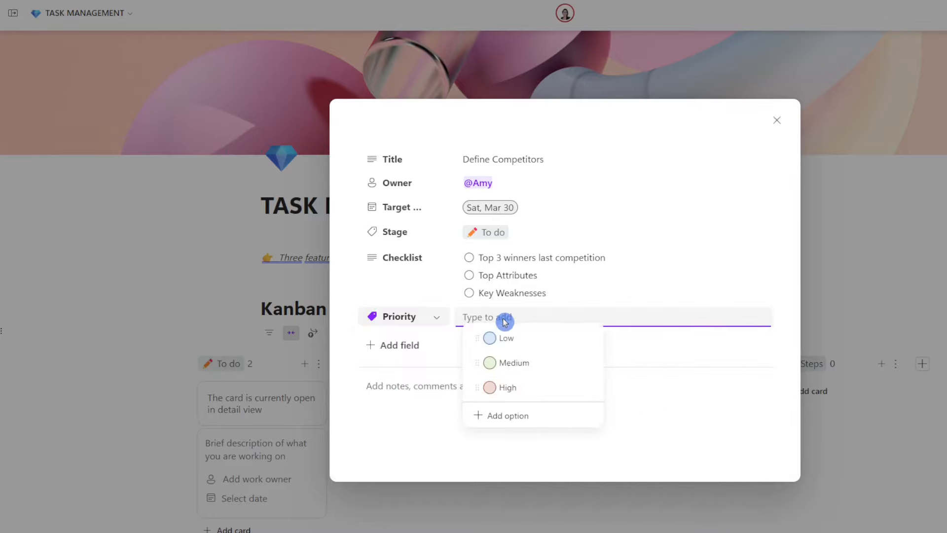
{"action": "left_click", "coordinate": [493, 387]}
{"action": "left_click", "coordinate": [522, 364]}
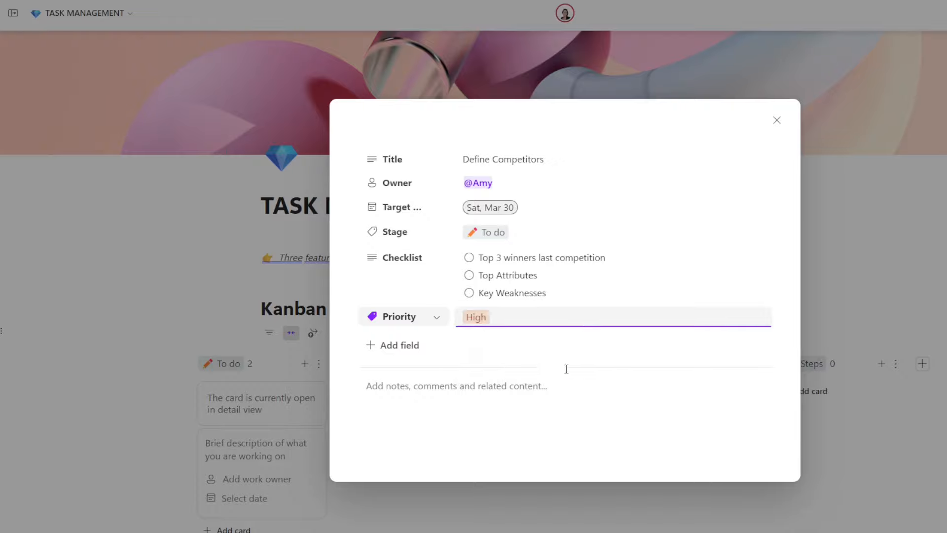
{"action": "left_click", "coordinate": [607, 372]}
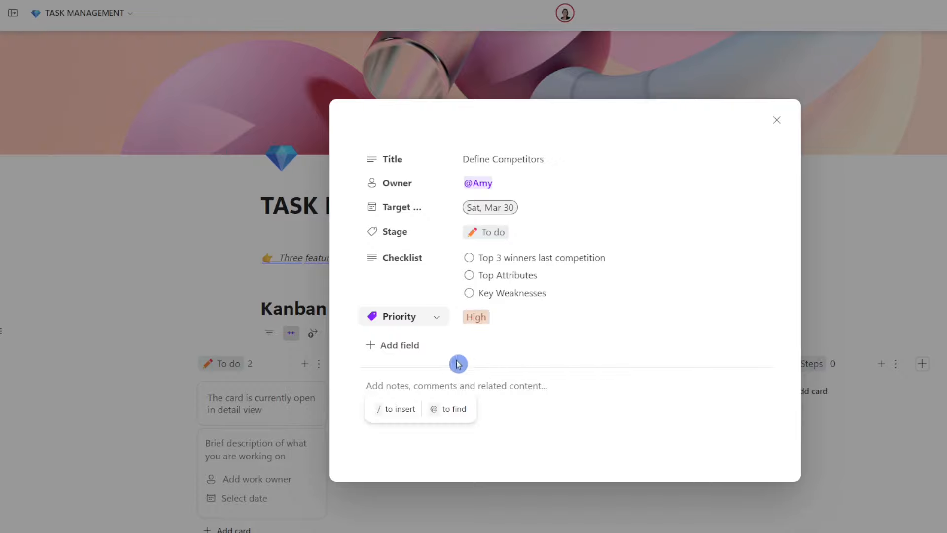
Step: Add a text field named Attachments to the card
{"action": "left_click", "coordinate": [380, 348]}
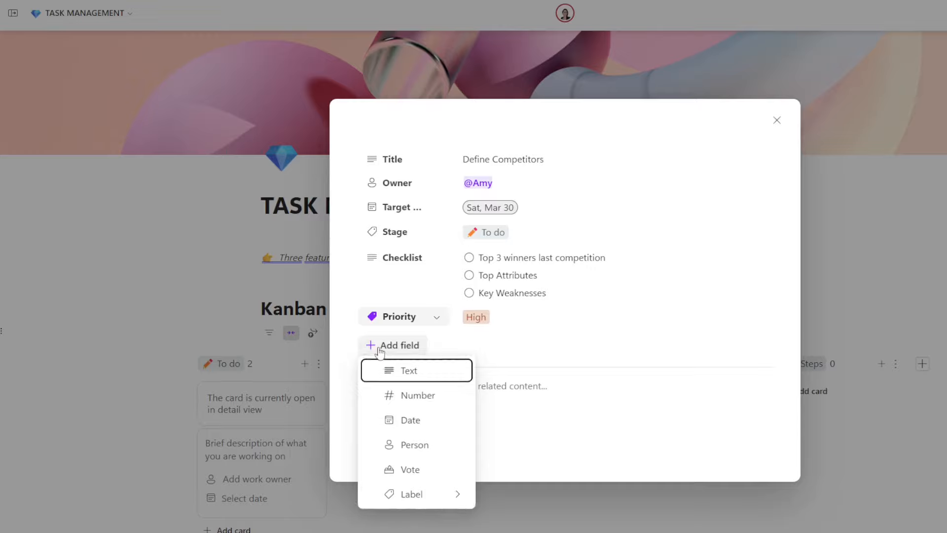
{"action": "left_click", "coordinate": [425, 378]}
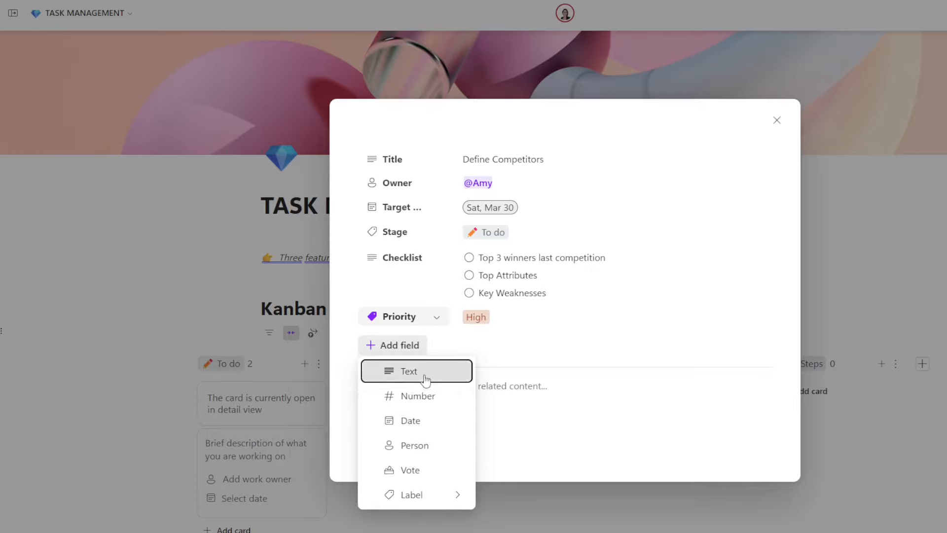
{"action": "left_click", "coordinate": [409, 338]}
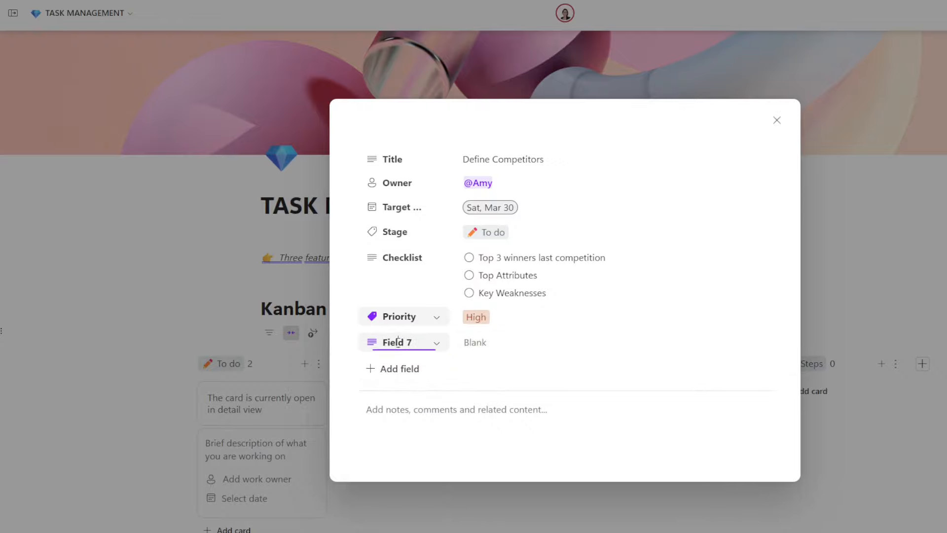
{"action": "type", "text": "Attachments"}
Step: Insert the image file LucytheLab into the Attachments field of the Define Competitors card
{"action": "left_click", "coordinate": [492, 341]}
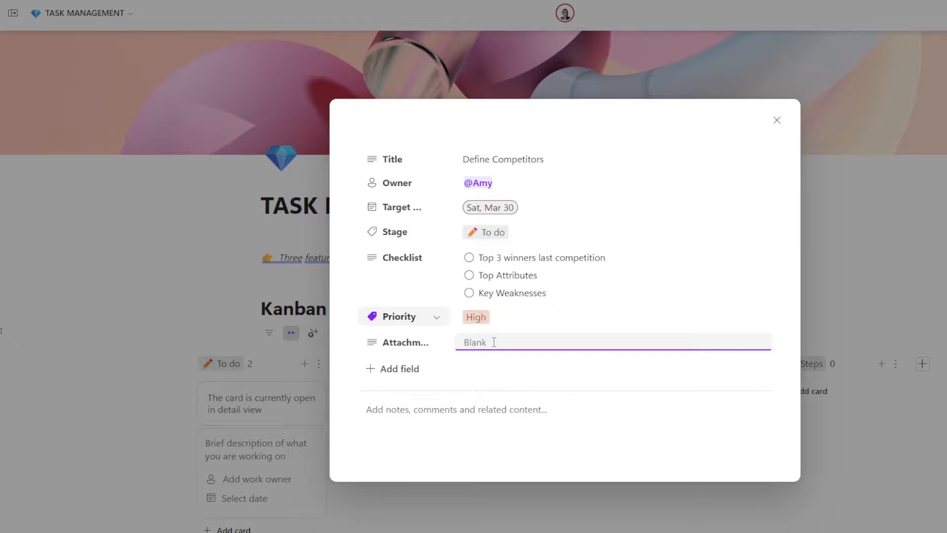
{"action": "type", "text": "/"}
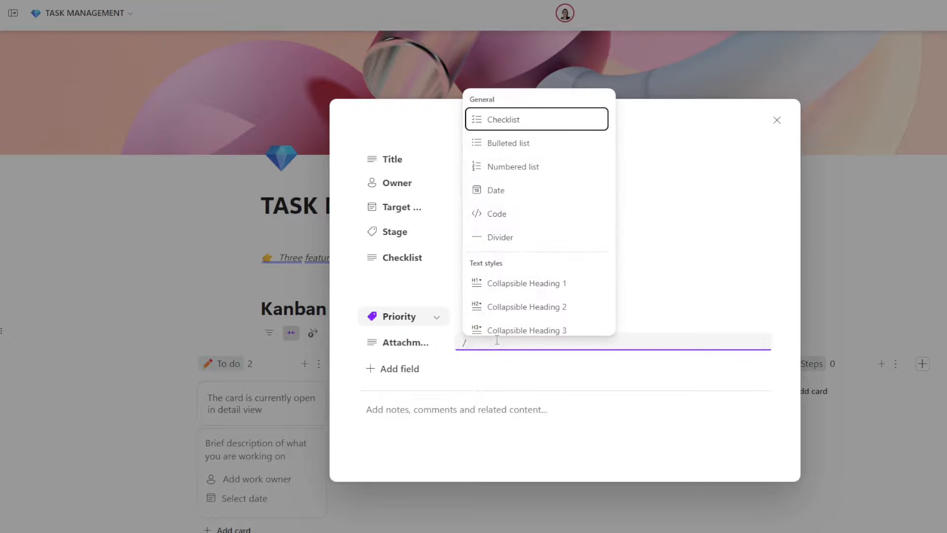
{"action": "type", "text": "im"}
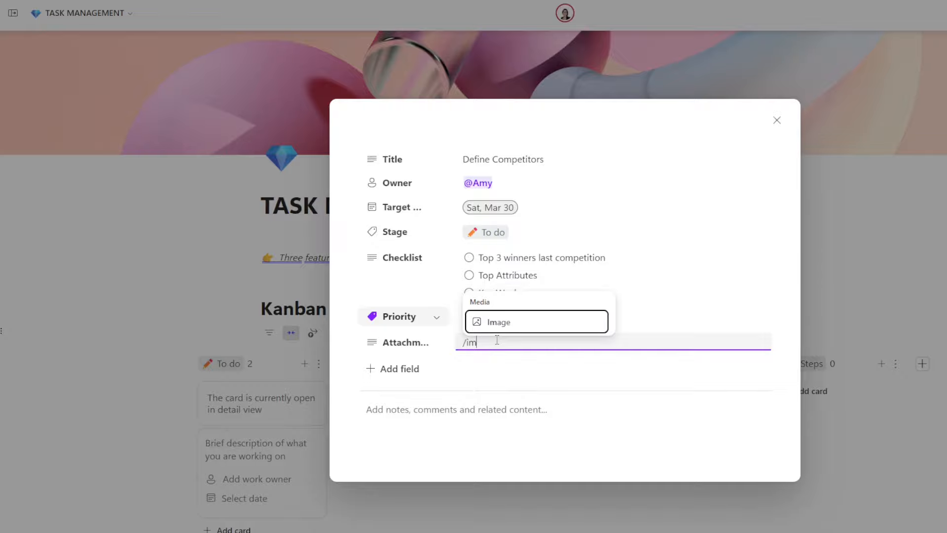
{"action": "left_click", "coordinate": [507, 326]}
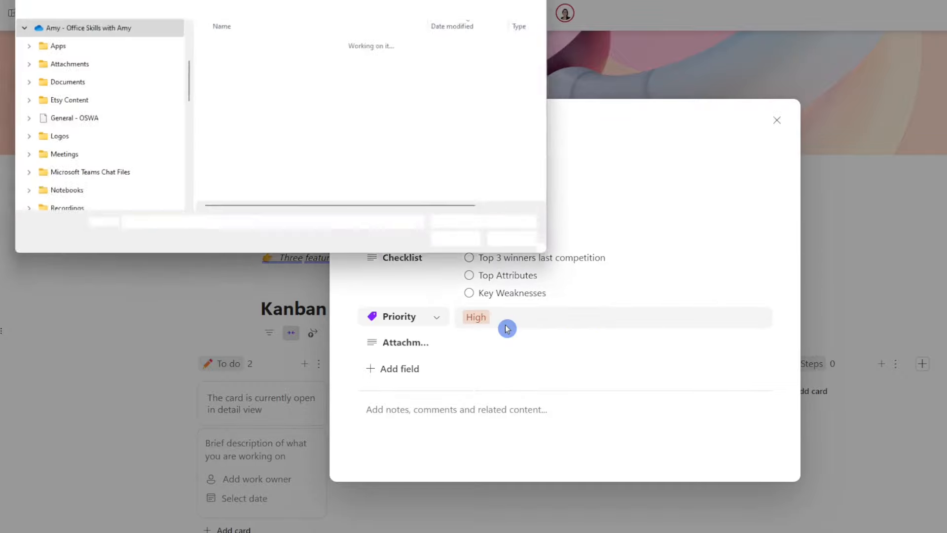
{"action": "left_click", "coordinate": [255, 61]}
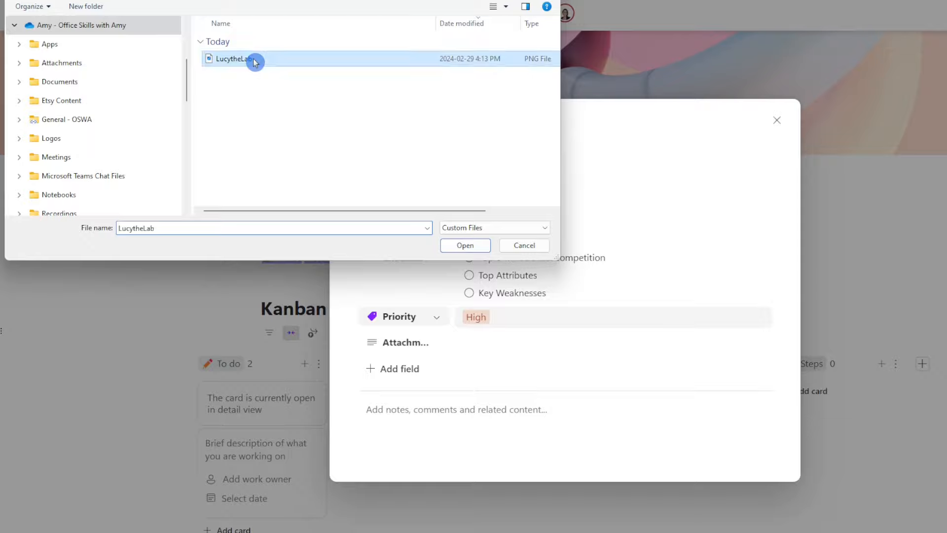
{"action": "left_click", "coordinate": [467, 245]}
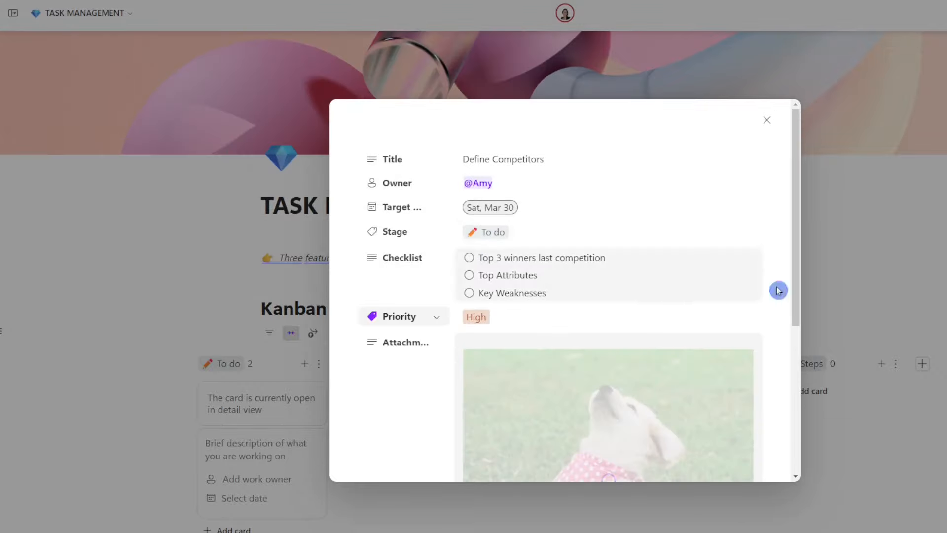
Step: Add a note to the card mentioning the task owner with the text "what do you think about Lucy the lab", and close the card
{"action": "left_click_drag", "start_coordinate": [794, 159], "coordinate": [801, 289]}
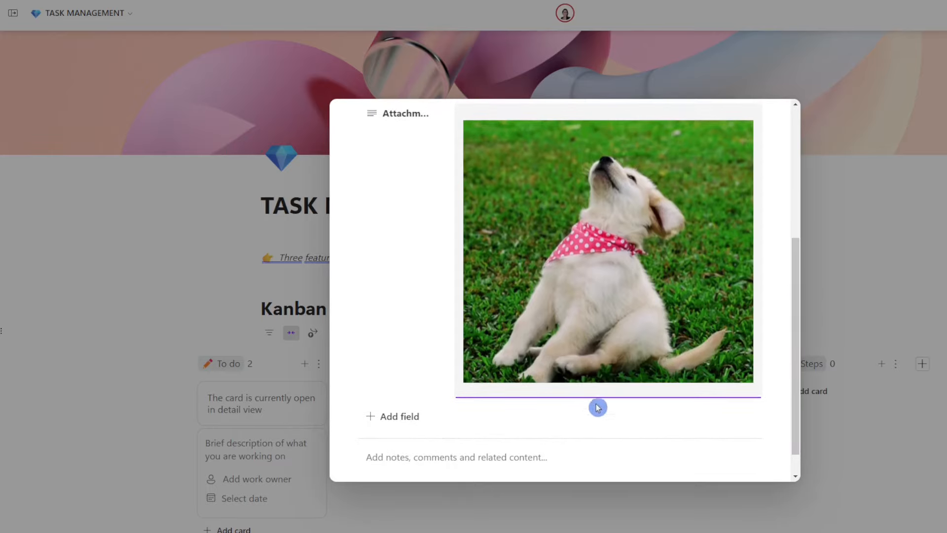
{"action": "left_click", "coordinate": [439, 461]}
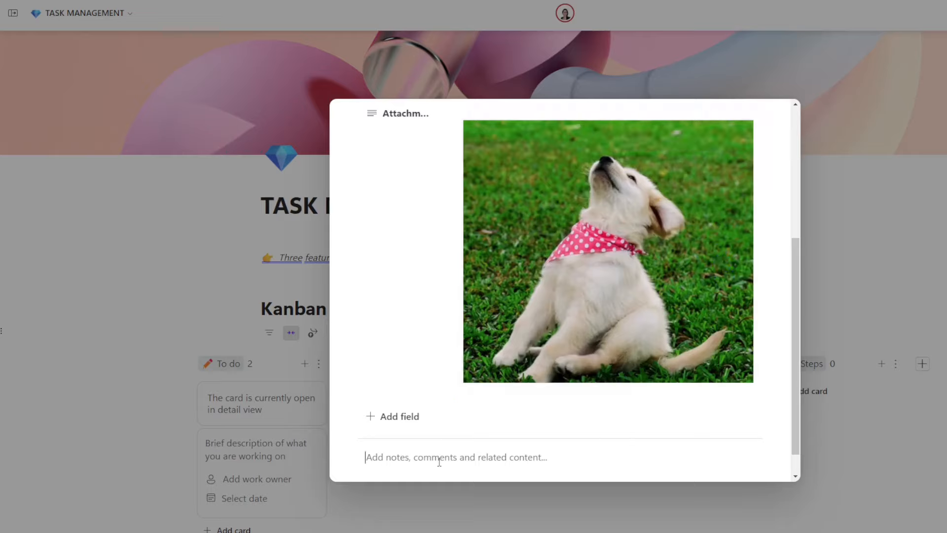
{"action": "type", "text": "@"}
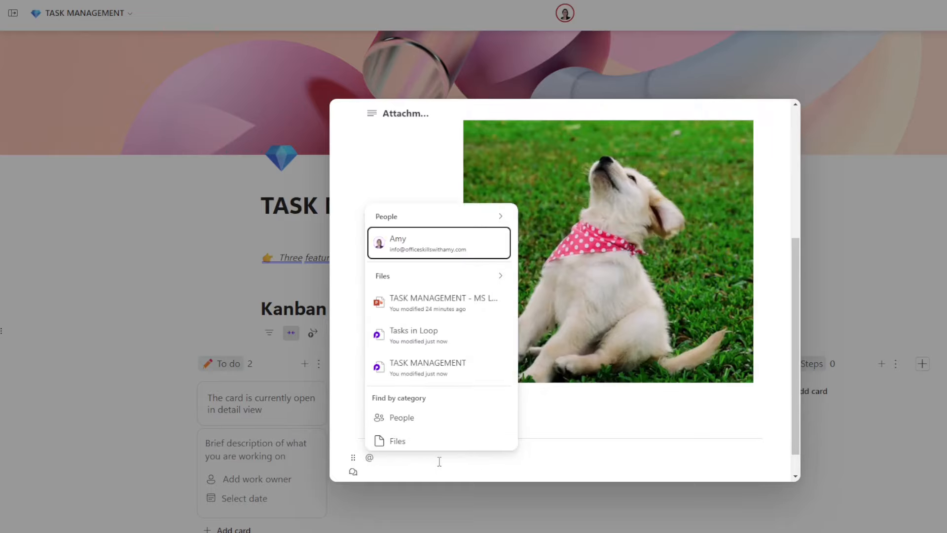
{"action": "type", "text": "amy"}
{"action": "key", "text": "Return"}
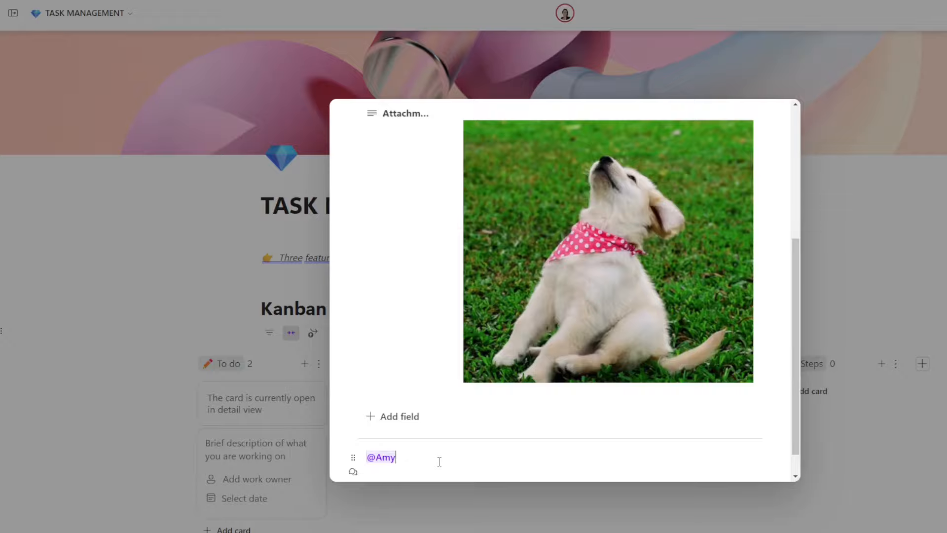
{"action": "type", "text": "what do you think about Lucy the lab"}
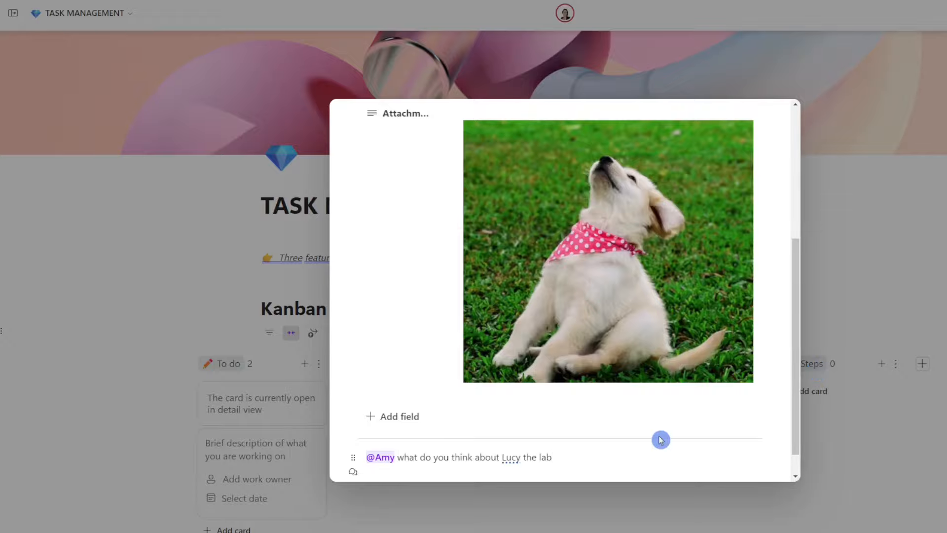
{"action": "key", "text": "Escape"}
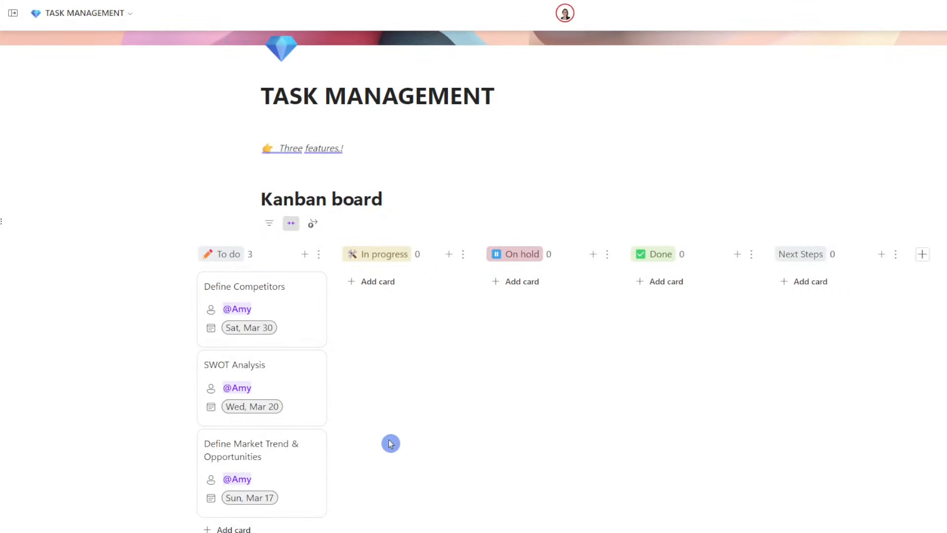
Step: Move the Define Competitors card to In progress and the Define Market Trend & Opportunities card to Done
{"action": "left_click_drag", "start_coordinate": [272, 282], "coordinate": [409, 296]}
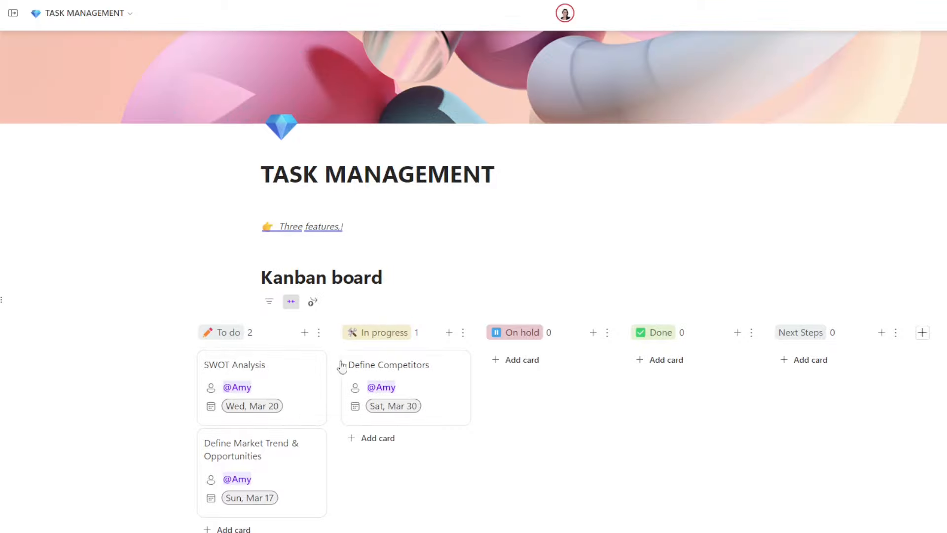
{"action": "left_click", "coordinate": [260, 437]}
{"action": "left_click_drag", "start_coordinate": [260, 436], "coordinate": [710, 375]}
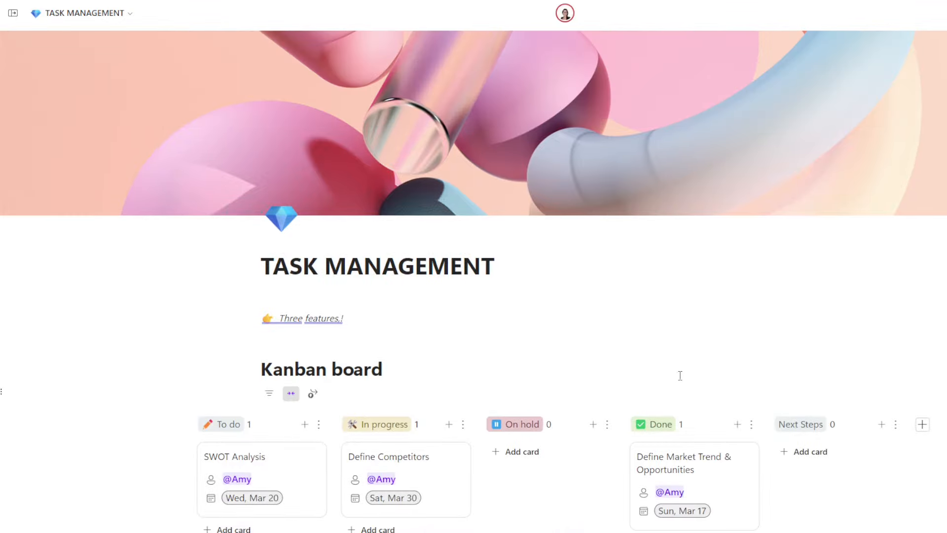
Step: Define a board rule that sends a message on a channel when Stage equals Done, and continue to its automation setup
{"action": "scroll", "coordinate": [516, 516], "scroll_direction": "down", "scroll_amount": 1}
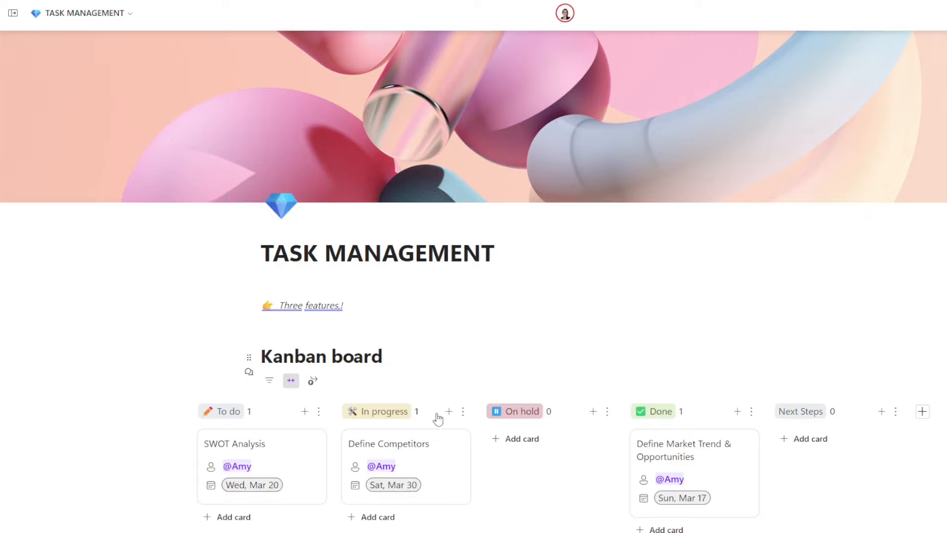
{"action": "left_click", "coordinate": [313, 380]}
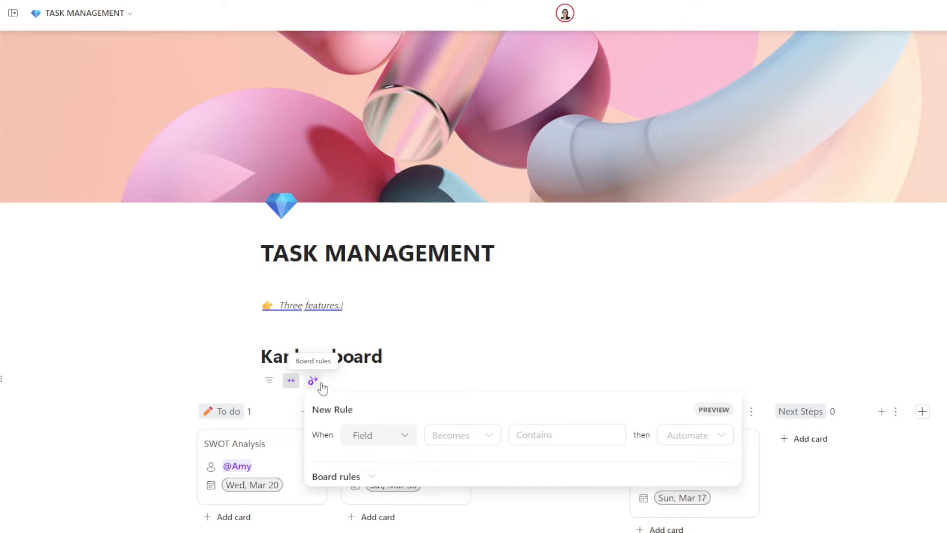
{"action": "left_click", "coordinate": [403, 436]}
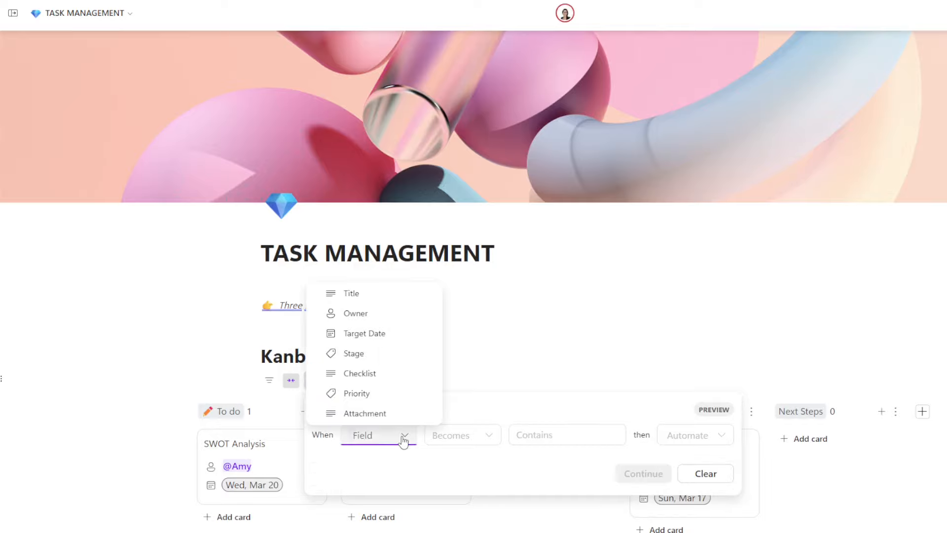
{"action": "left_click", "coordinate": [360, 354]}
{"action": "left_click", "coordinate": [564, 447]}
{"action": "left_click", "coordinate": [543, 521]}
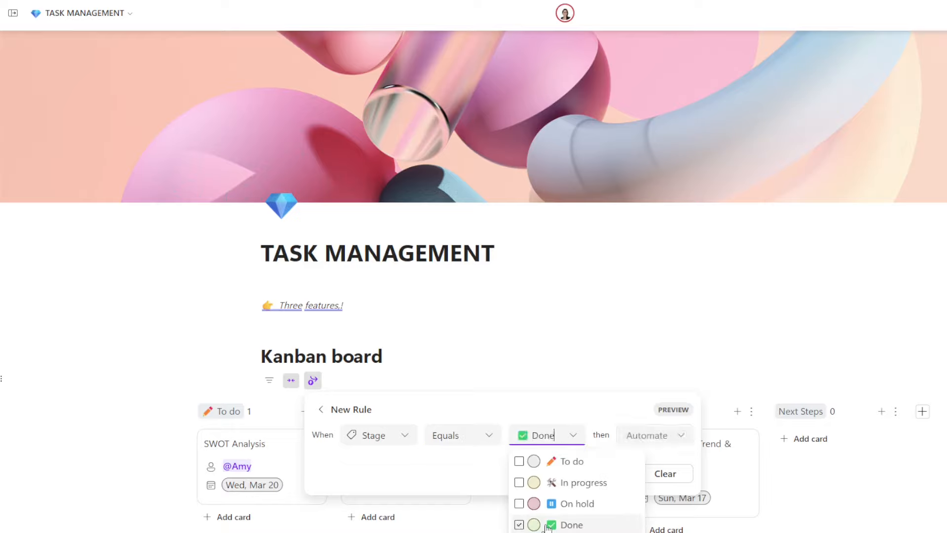
{"action": "left_click", "coordinate": [681, 436]}
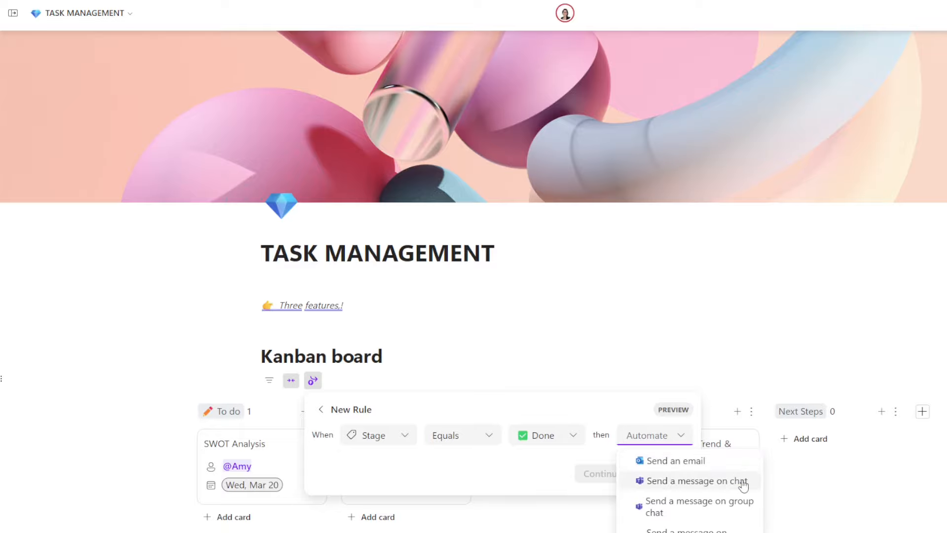
{"action": "left_click", "coordinate": [685, 530]}
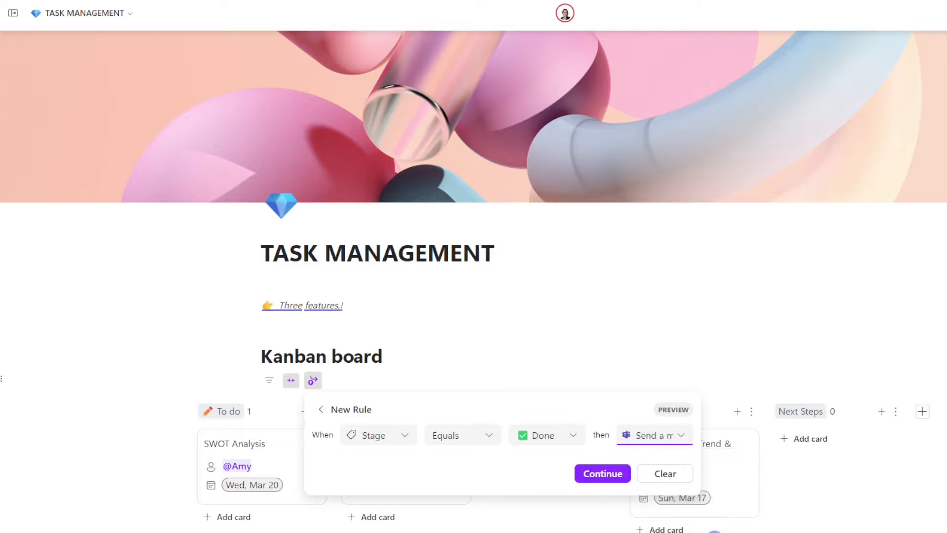
{"action": "left_click", "coordinate": [614, 473]}
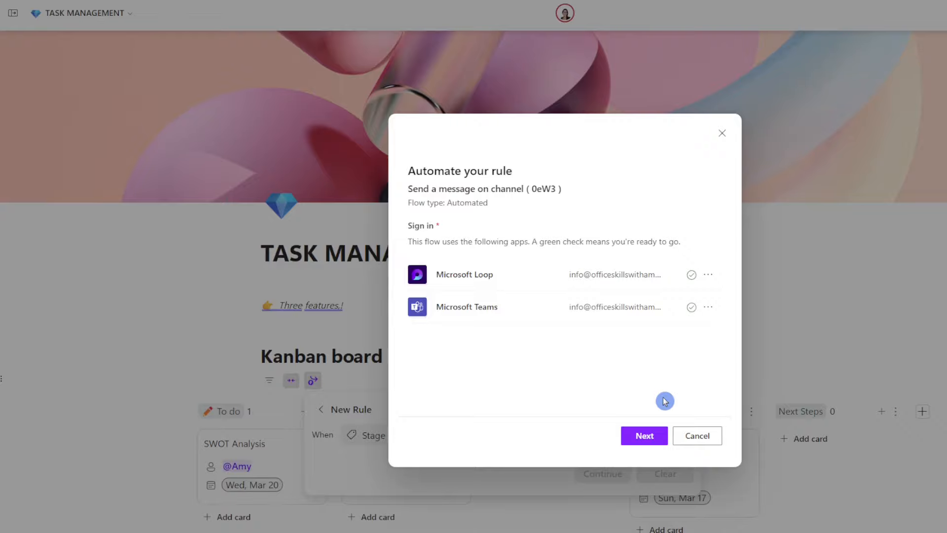
Step: Create the rule's flow with Operations as the Microsoft Teams team and General as the channel, and close the board rules
{"action": "left_click", "coordinate": [657, 436]}
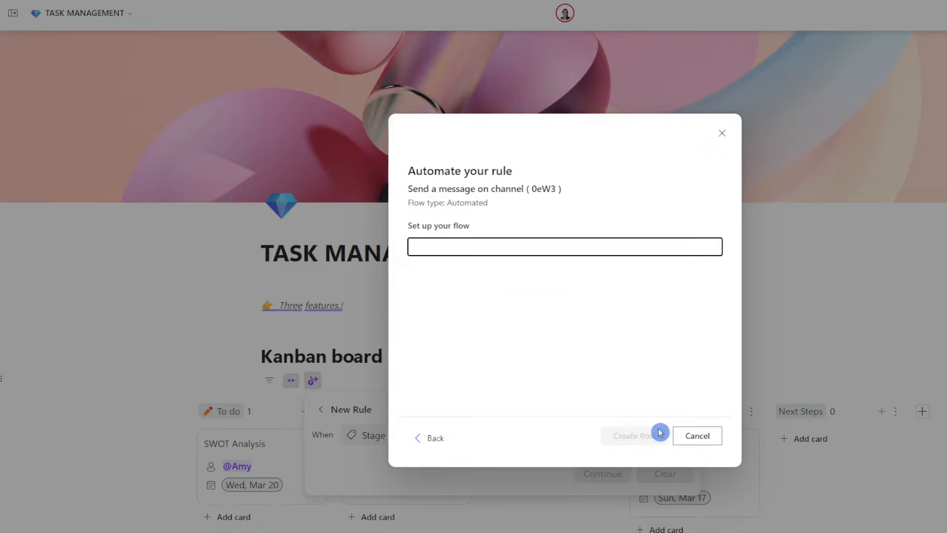
{"action": "left_click", "coordinate": [551, 253]}
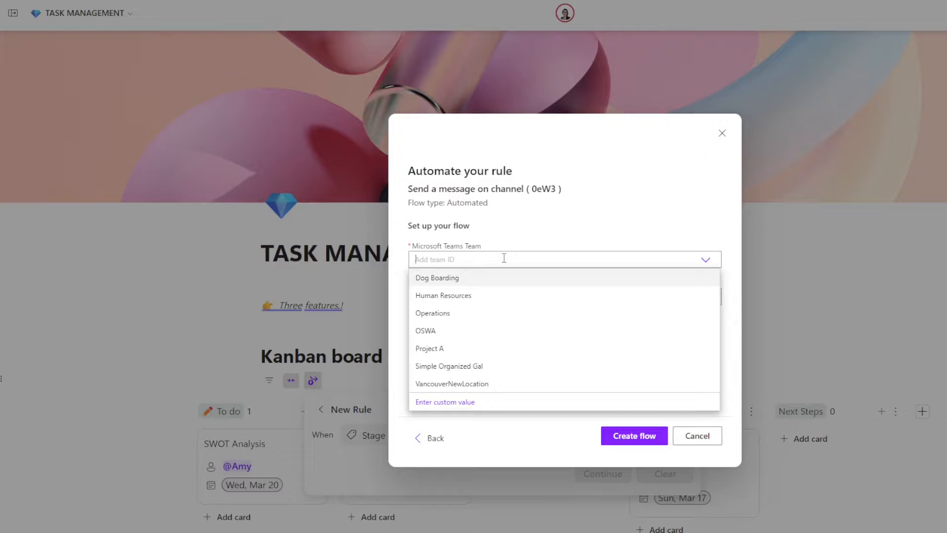
{"action": "left_click", "coordinate": [504, 318]}
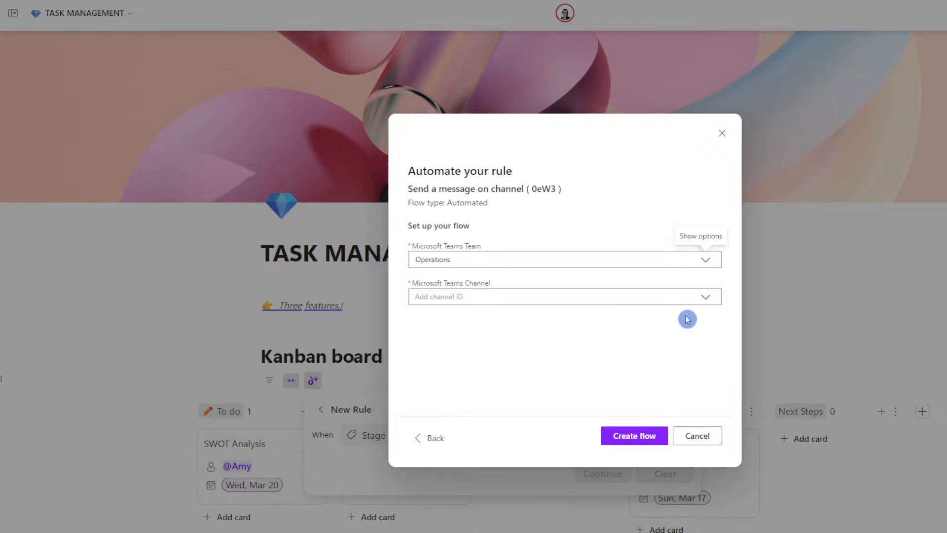
{"action": "left_click", "coordinate": [707, 298]}
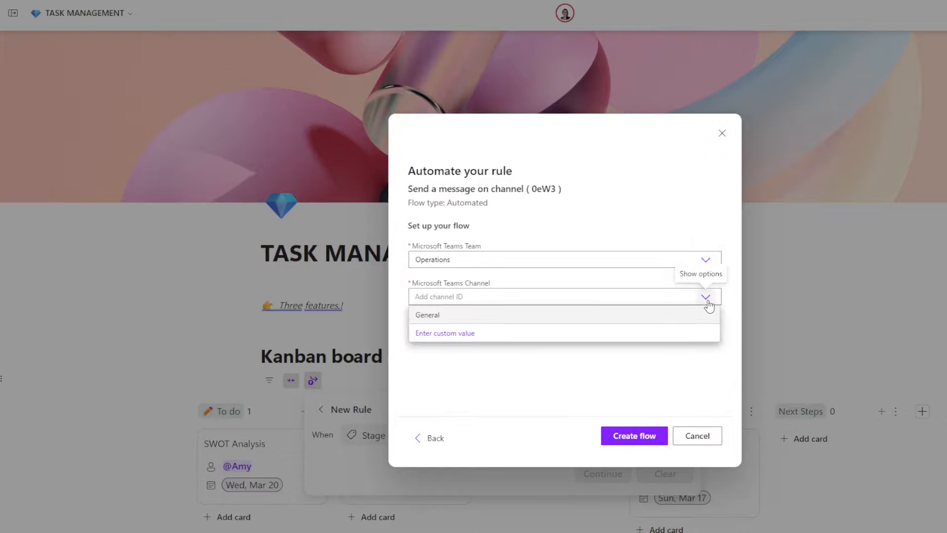
{"action": "left_click", "coordinate": [591, 318]}
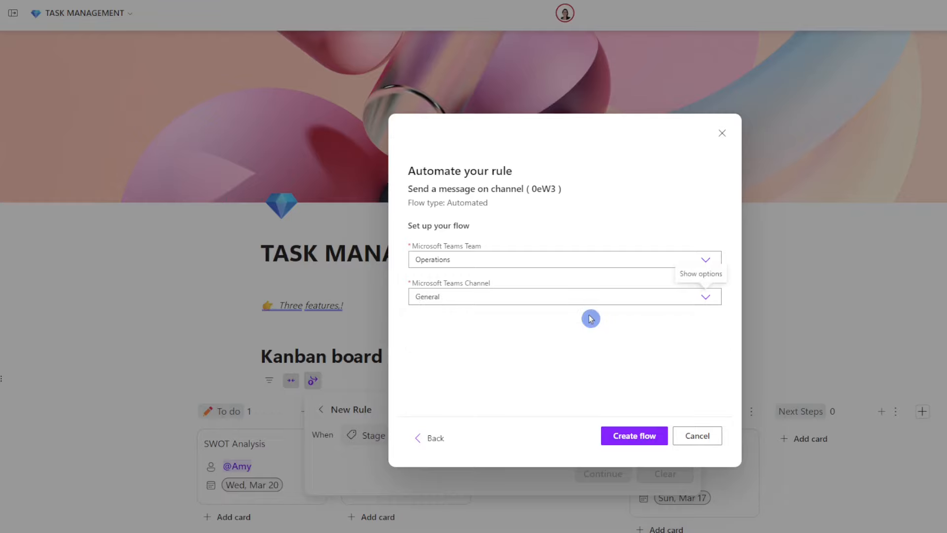
{"action": "left_click", "coordinate": [621, 435]}
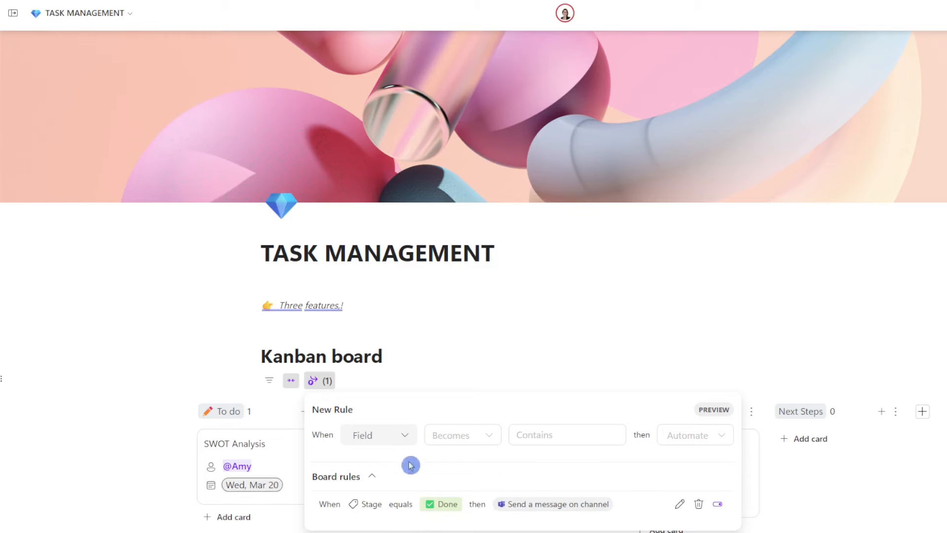
{"action": "left_click", "coordinate": [832, 521]}
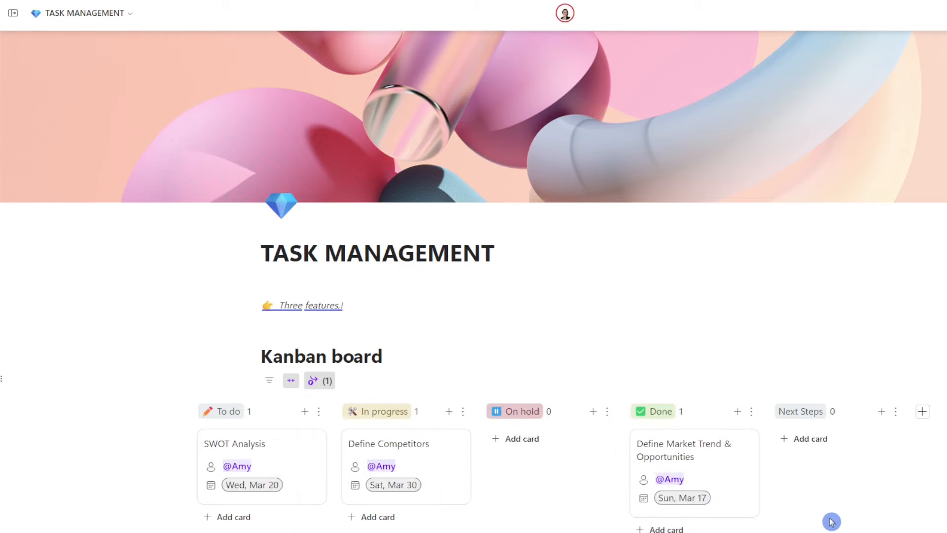
Step: Move the SWOT Analysis card from To do to the Done group
{"action": "left_click", "coordinate": [278, 445]}
{"action": "left_click_drag", "start_coordinate": [261, 466], "coordinate": [713, 520]}
{"action": "scroll", "coordinate": [543, 513], "scroll_direction": "down", "scroll_amount": 2}
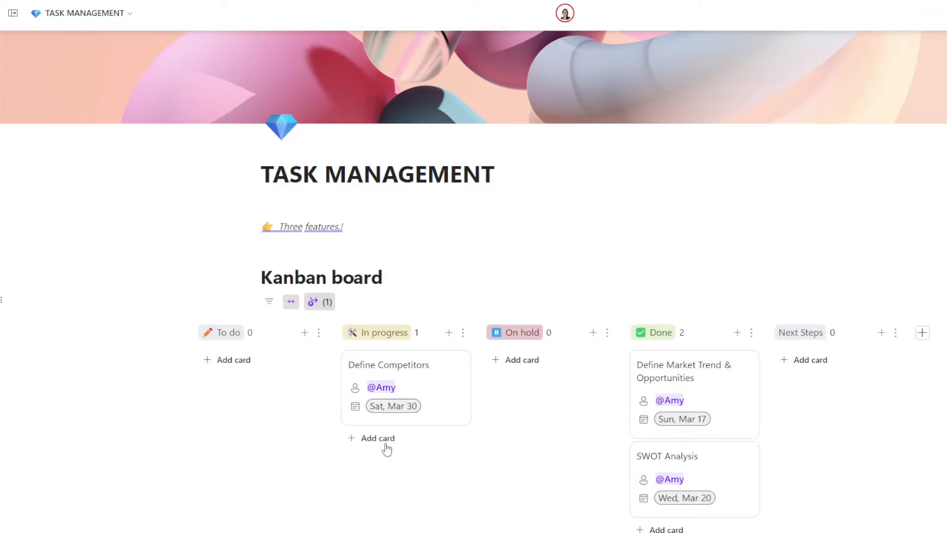
Step: Filter the Kanban board to cards whose Priority is High
{"action": "left_click", "coordinate": [268, 302]}
{"action": "left_click", "coordinate": [341, 340]}
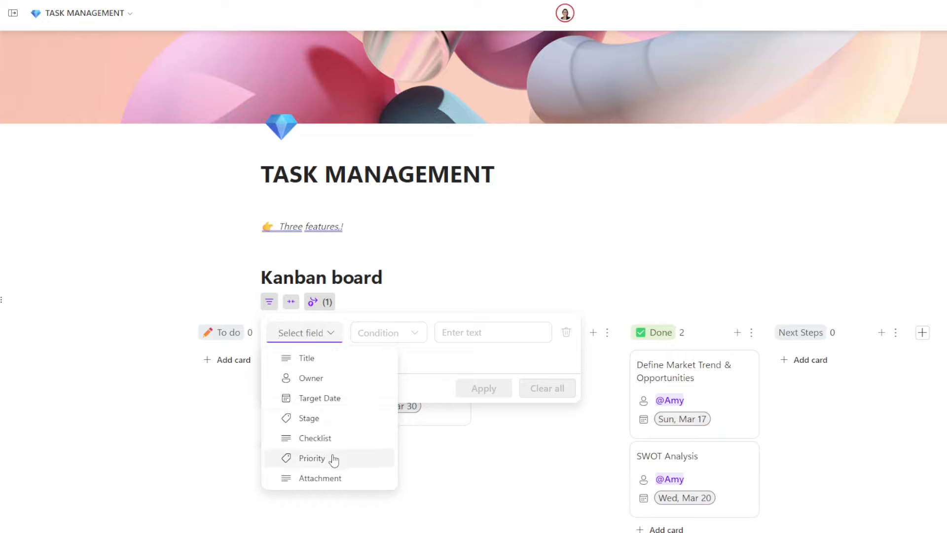
{"action": "left_click", "coordinate": [333, 459]}
{"action": "left_click", "coordinate": [415, 337]}
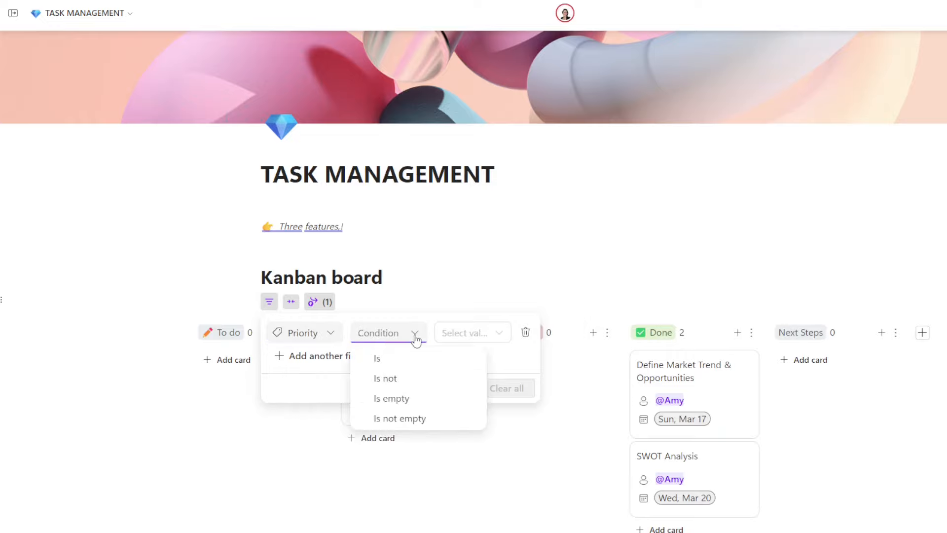
{"action": "left_click", "coordinate": [416, 357]}
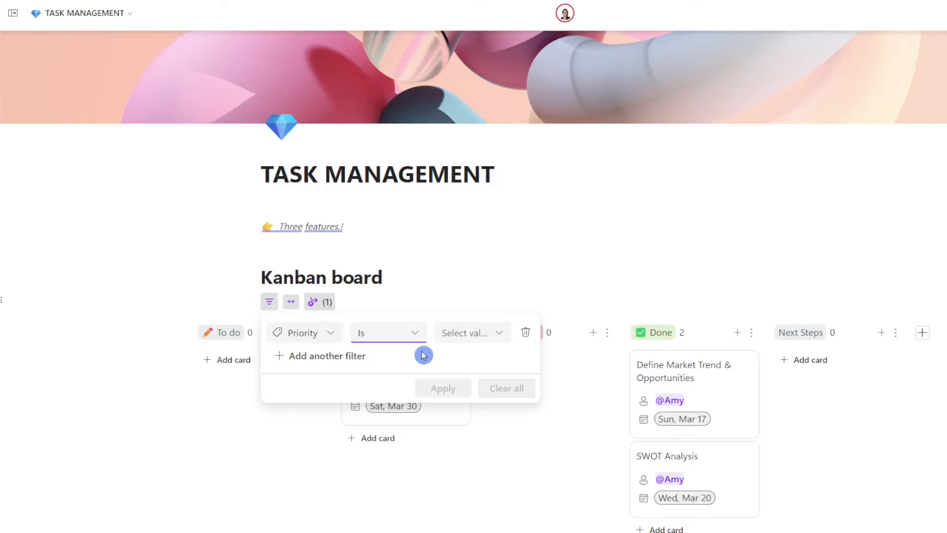
{"action": "left_click", "coordinate": [500, 336]}
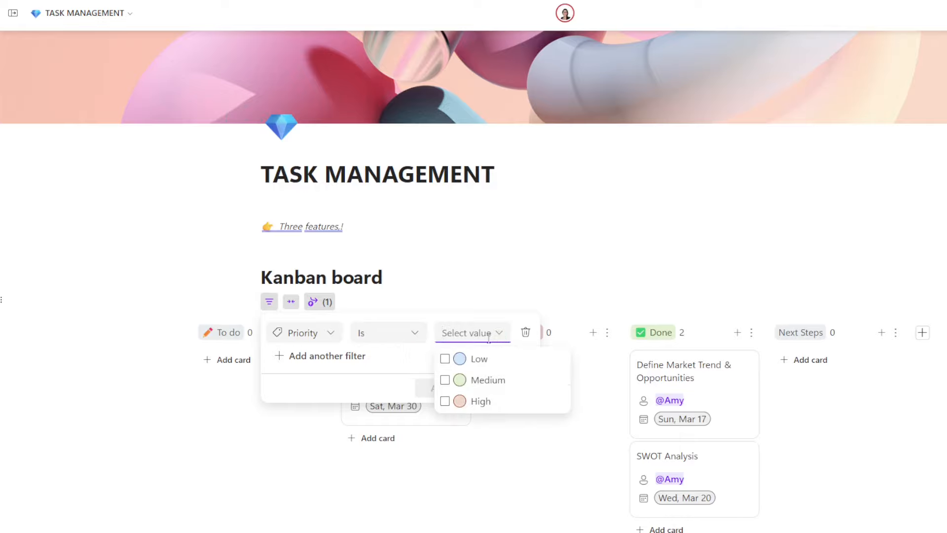
{"action": "left_click", "coordinate": [477, 400]}
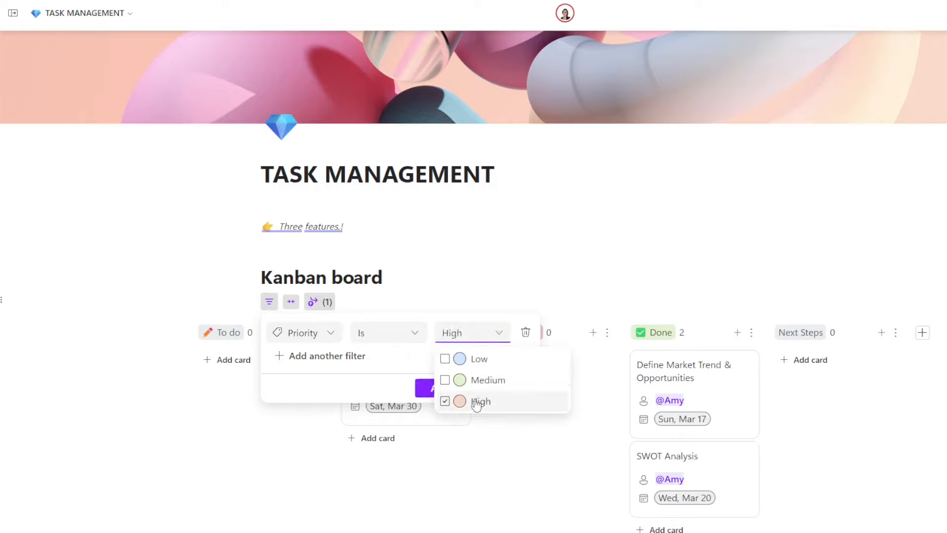
{"action": "left_click", "coordinate": [382, 387]}
{"action": "left_click", "coordinate": [444, 388]}
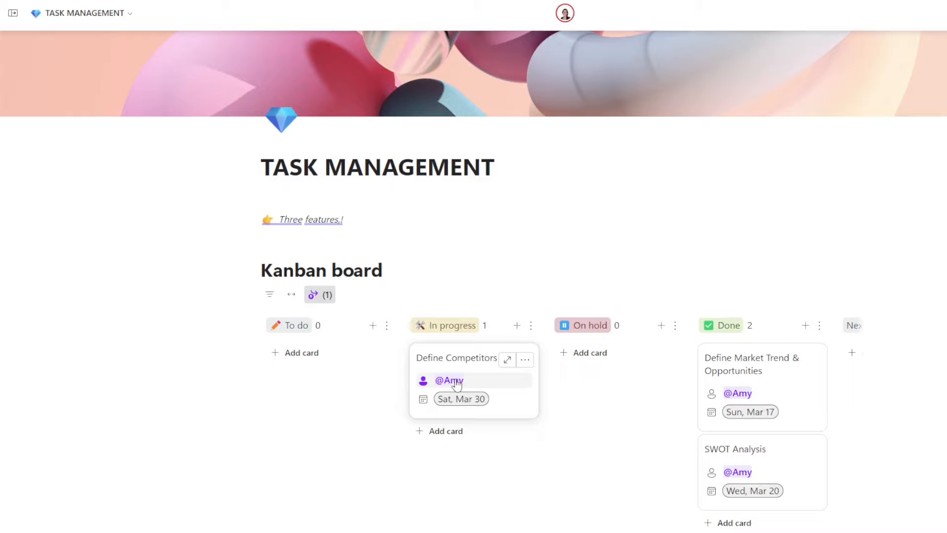
Step: Export the Kanban board to Excel
{"action": "left_click", "coordinate": [285, 411]}
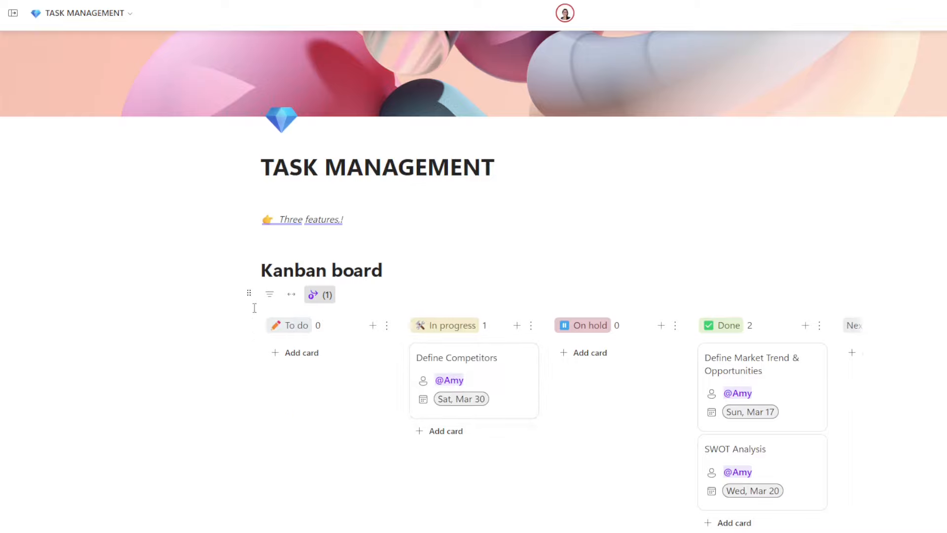
{"action": "left_click", "coordinate": [249, 293]}
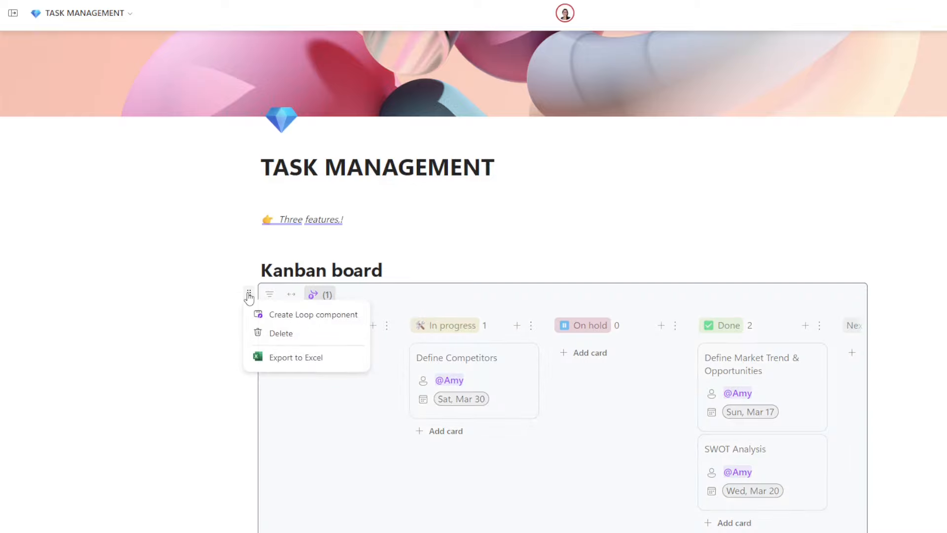
{"action": "left_click", "coordinate": [302, 365]}
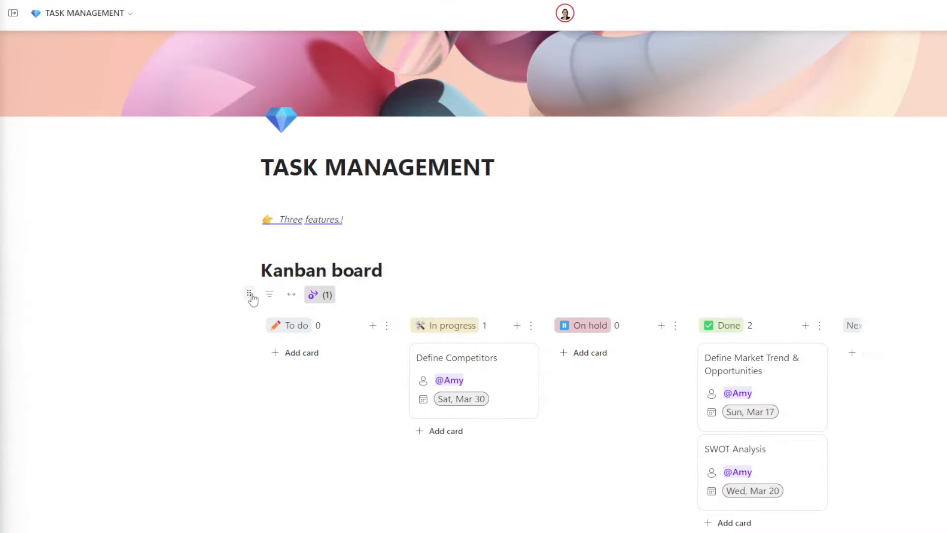
Step: Turn the Kanban board into a Loop component and copy the component
{"action": "left_click", "coordinate": [251, 297]}
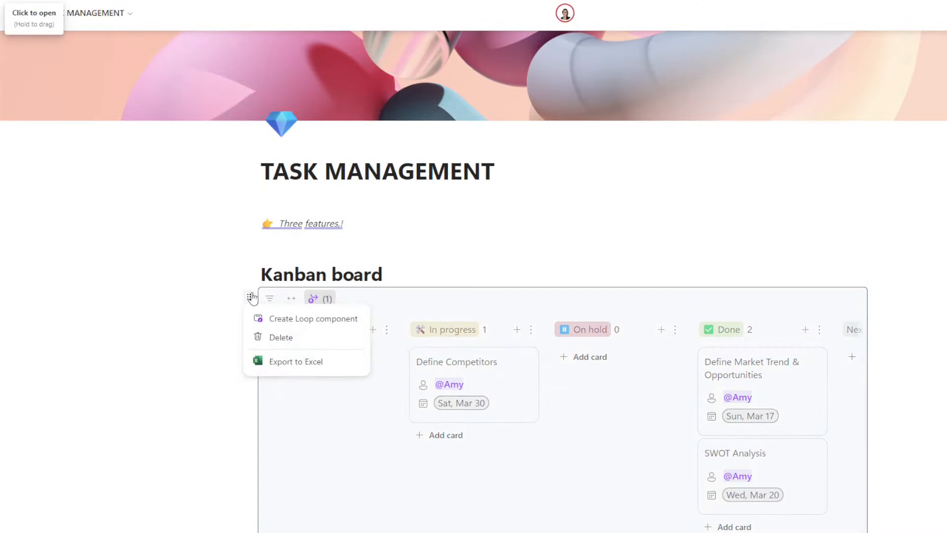
{"action": "left_click", "coordinate": [309, 316]}
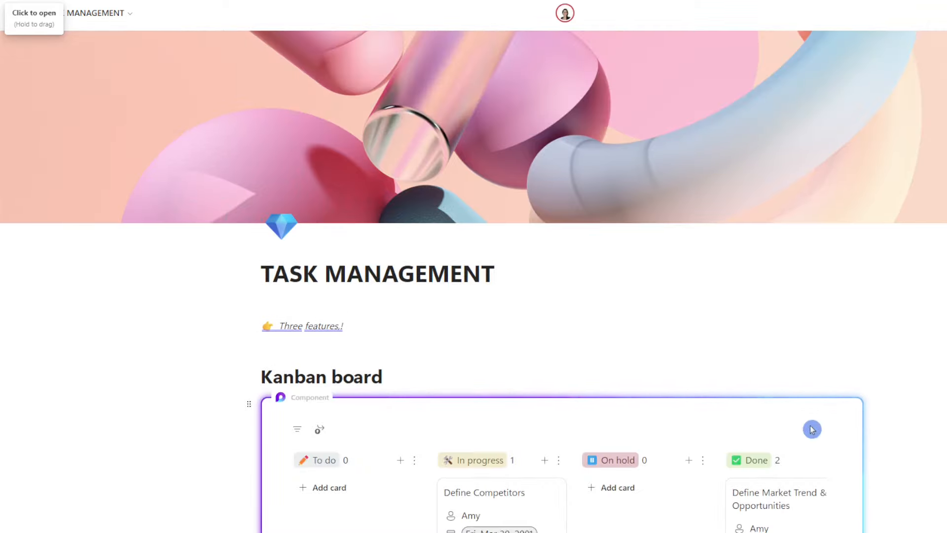
{"action": "left_click", "coordinate": [825, 399]}
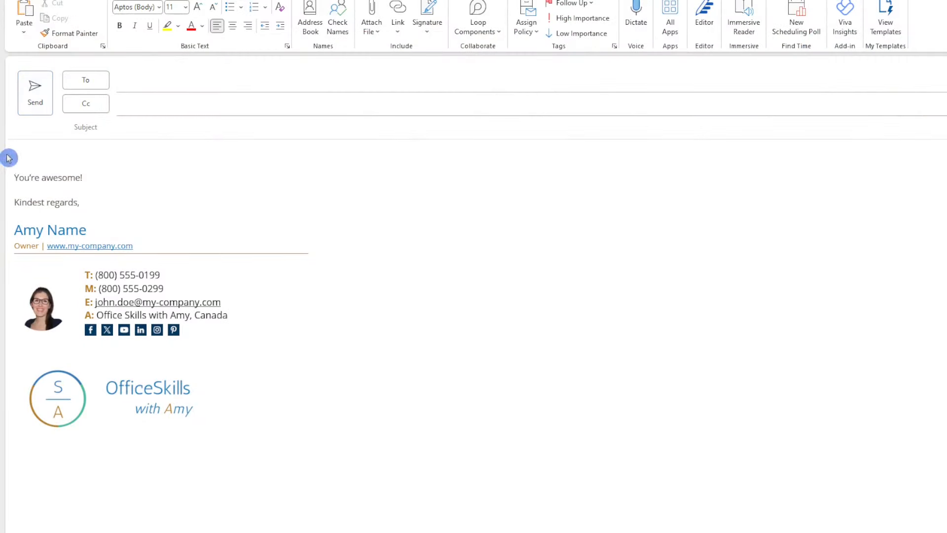
Step: In a new Outlook email, paste the Loop component above the signature and move the Define Competitors card out of the In progress group
{"action": "left_click", "coordinate": [9, 158]}
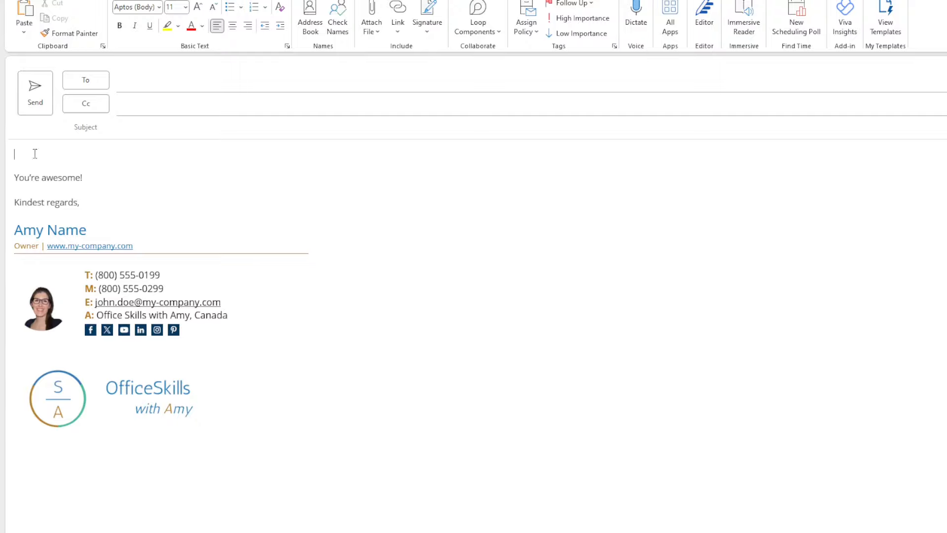
{"action": "left_click", "coordinate": [257, 135]}
{"action": "key", "text": "ctrl+v"}
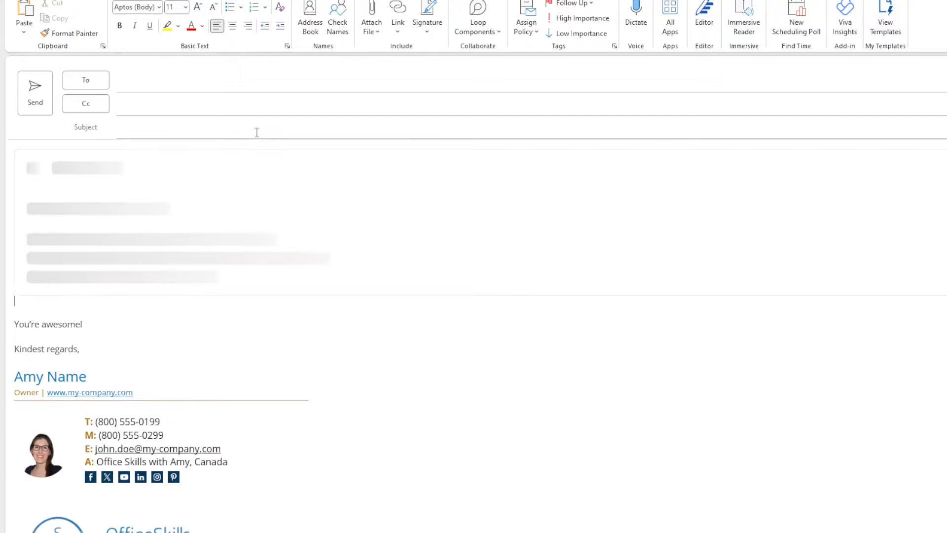
{"action": "left_click_drag", "start_coordinate": [253, 280], "coordinate": [656, 300]}
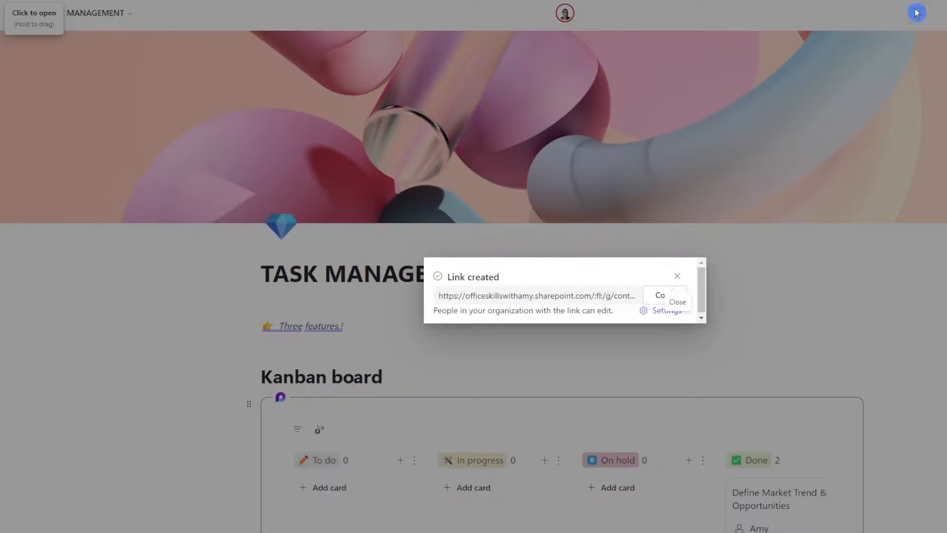
Step: Back in Loop, close the link dialog and examine the component's groups for the moved Define Competitors card
{"action": "left_click", "coordinate": [682, 280]}
{"action": "scroll", "coordinate": [767, 407], "scroll_direction": "down", "scroll_amount": 3}
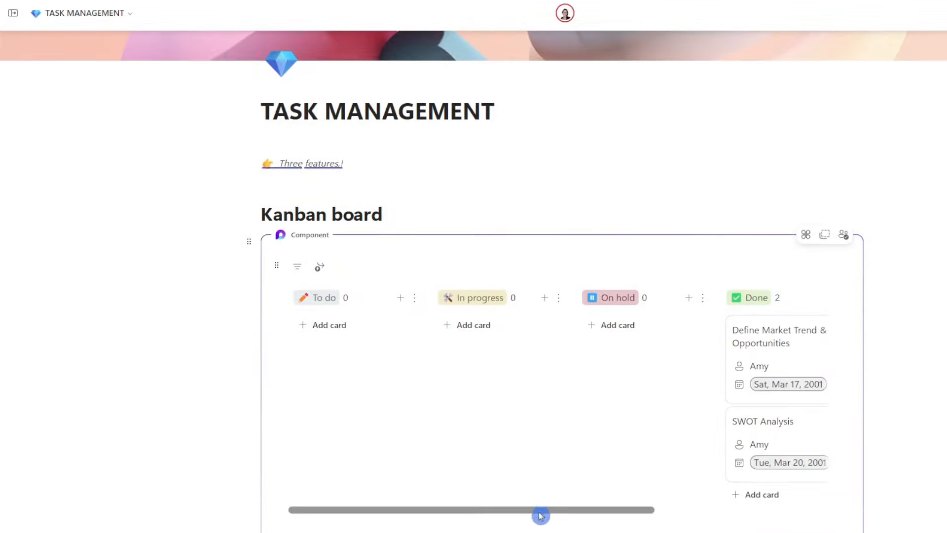
{"action": "left_click_drag", "start_coordinate": [541, 512], "coordinate": [744, 518]}
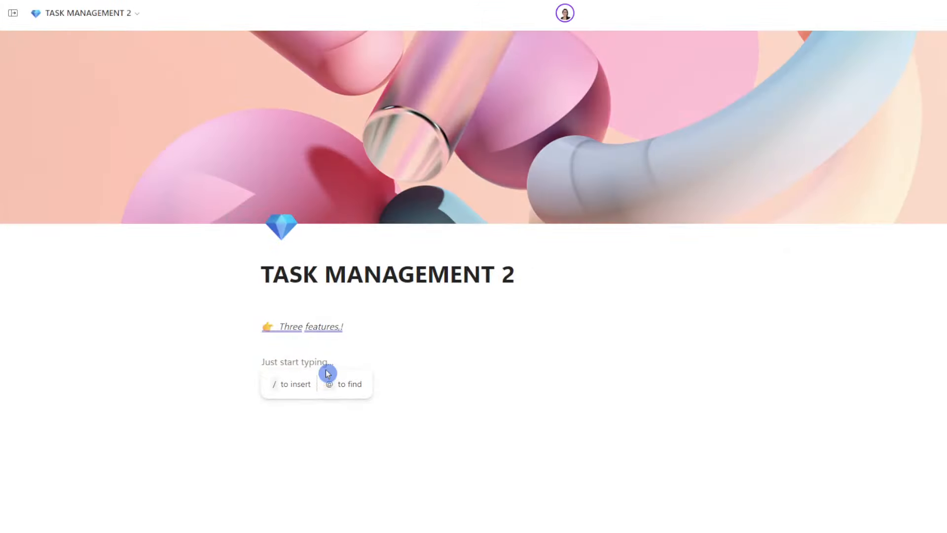
Step: Insert a Task list template into the body of the TASK MANAGEMENT 2 page
{"action": "type", "text": "/"}
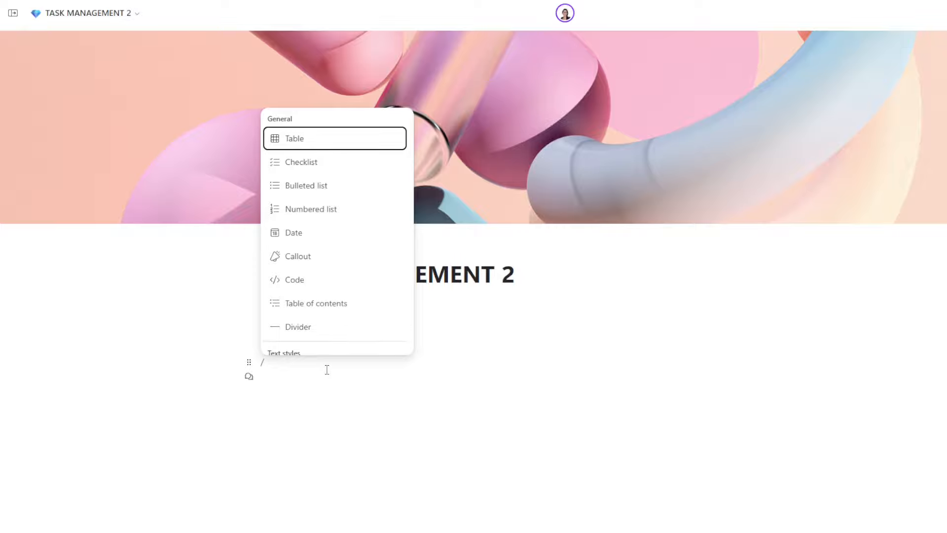
{"action": "type", "text": "task"}
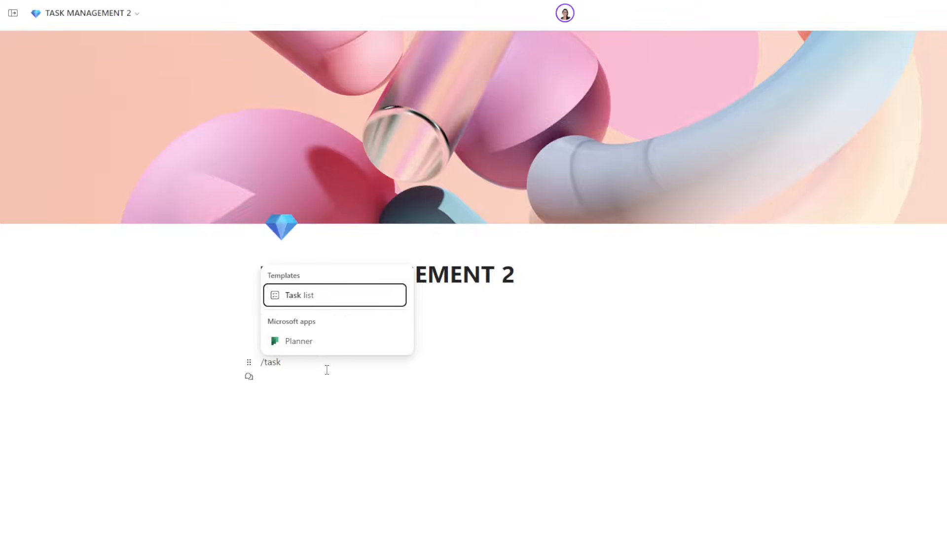
{"action": "left_click", "coordinate": [305, 294]}
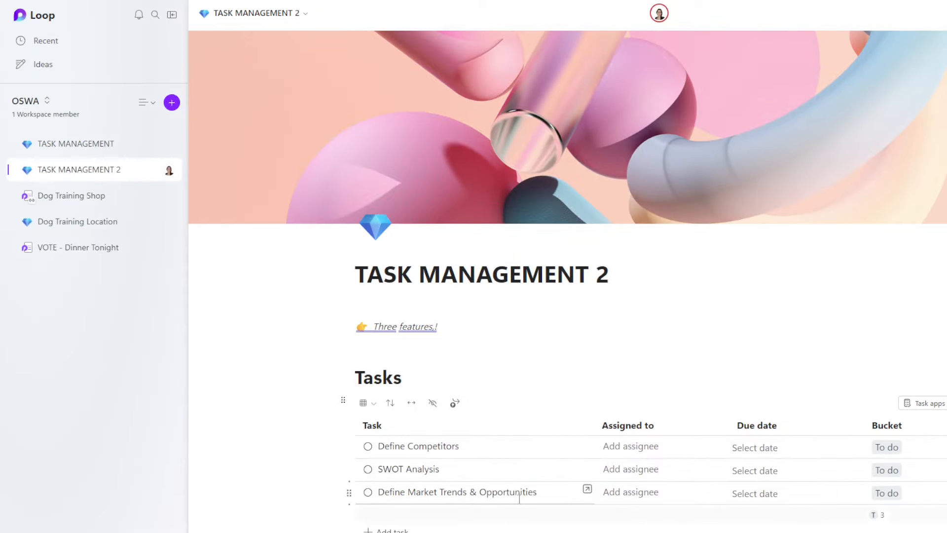
Step: Assign the Define Competitors, SWOT Analysis and Define Market Trends & Opportunities tasks to the suggested person
{"action": "left_click", "coordinate": [655, 446]}
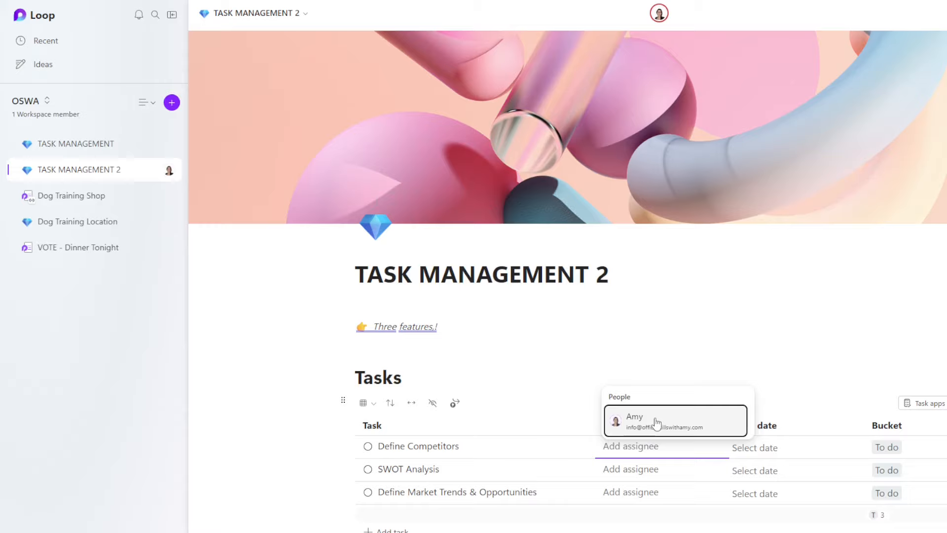
{"action": "left_click", "coordinate": [656, 418]}
{"action": "left_click", "coordinate": [631, 469]}
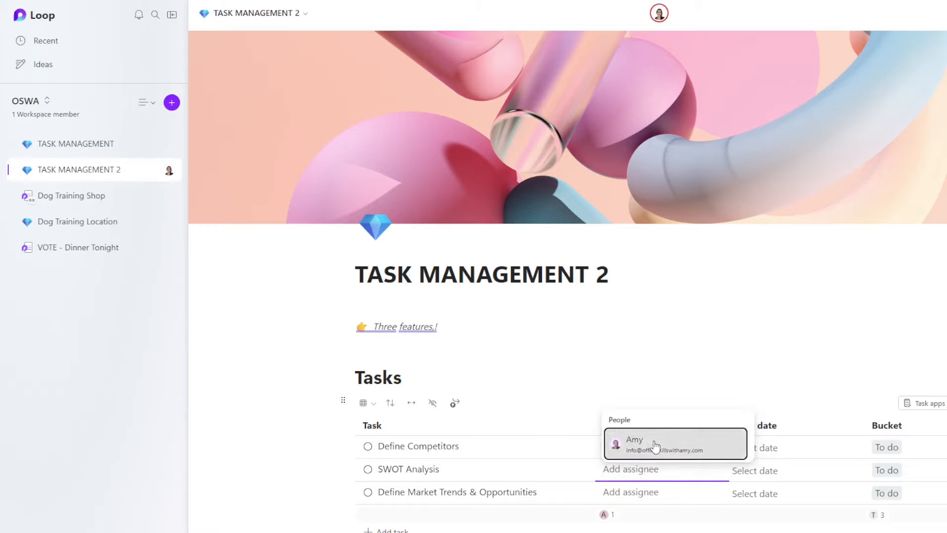
{"action": "left_click", "coordinate": [655, 446]}
{"action": "left_click", "coordinate": [661, 493]}
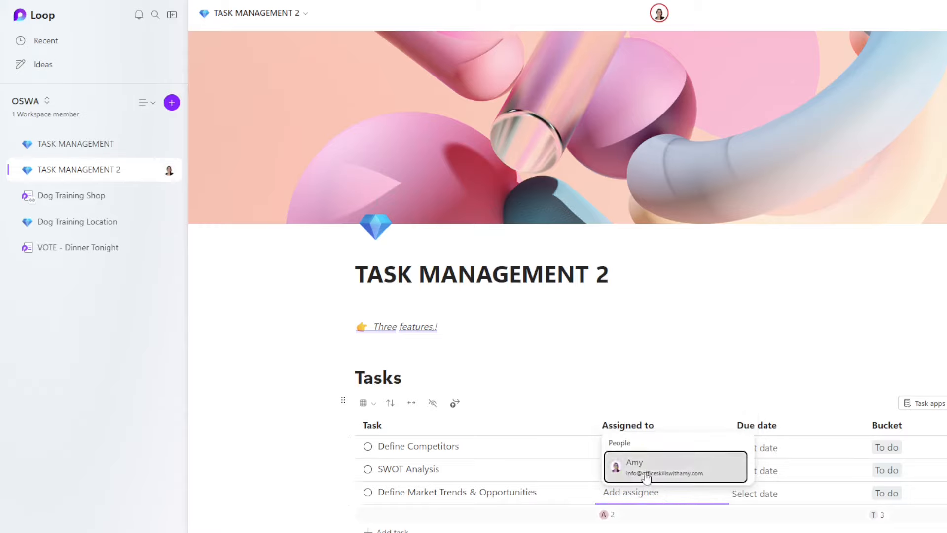
{"action": "left_click", "coordinate": [645, 475]}
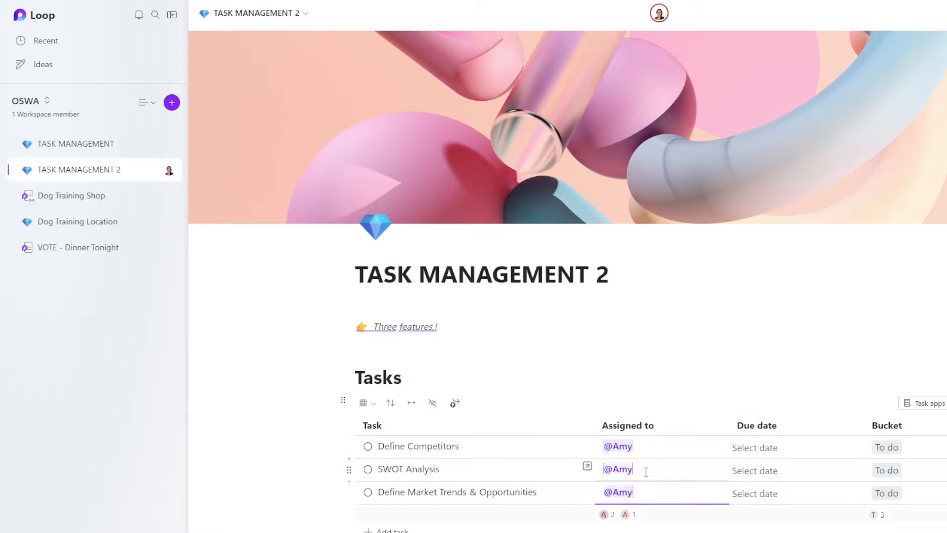
Step: Set the due dates to Mar 31, 2001 for Define Competitors, Mar 28 for SWOT Analysis and Mar 26 for Define Market Trends & Opportunities
{"action": "left_click", "coordinate": [787, 448]}
{"action": "left_click", "coordinate": [843, 396]}
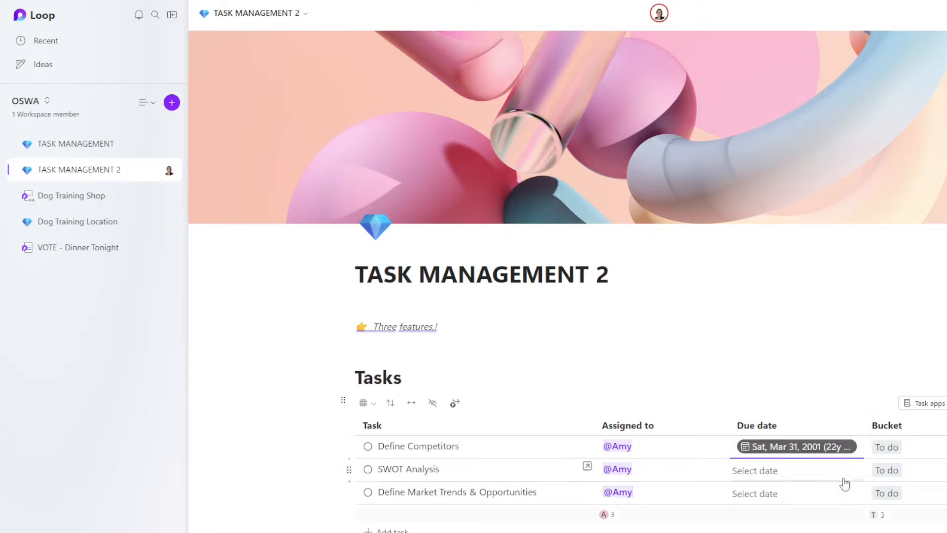
{"action": "left_click", "coordinate": [842, 474]}
{"action": "left_click", "coordinate": [794, 417]}
{"action": "left_click", "coordinate": [754, 493]}
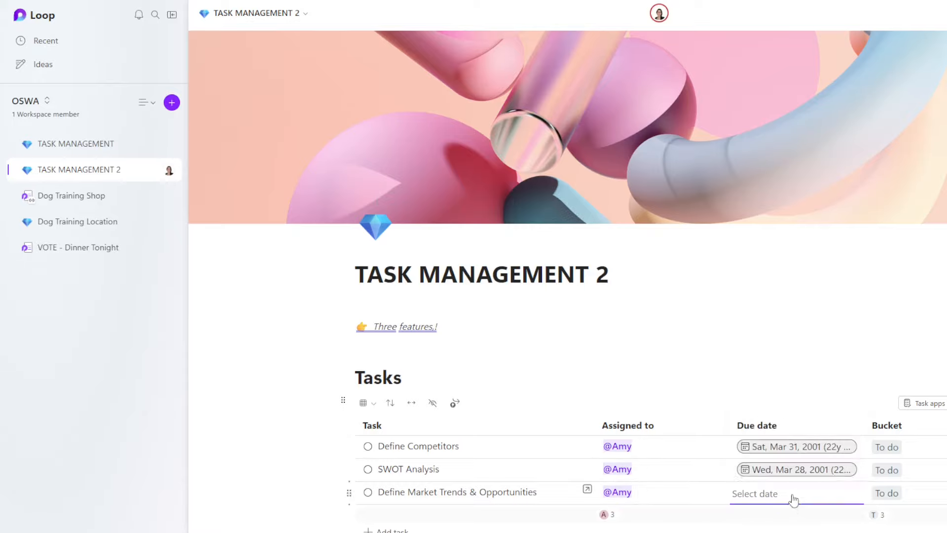
{"action": "left_click", "coordinate": [762, 440]}
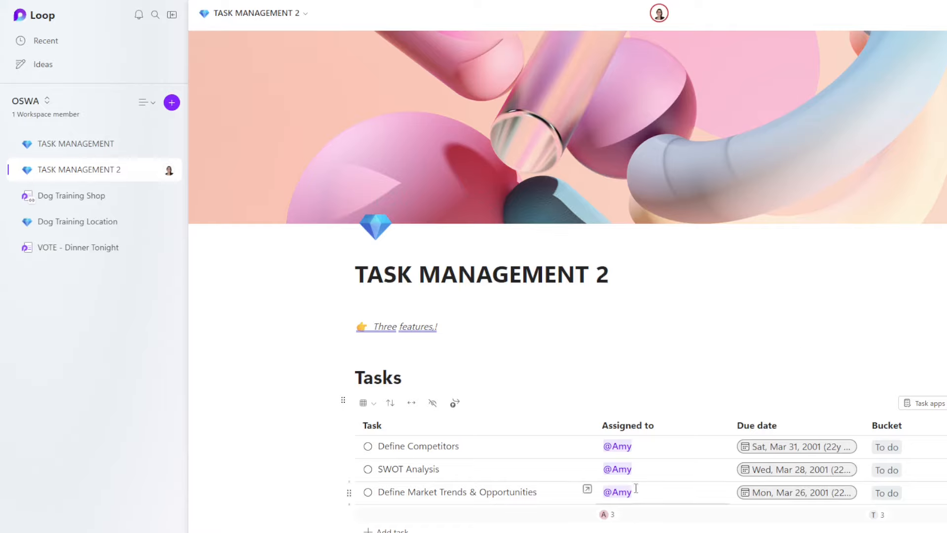
Step: Switch the task list to Board view
{"action": "left_click", "coordinate": [371, 408]}
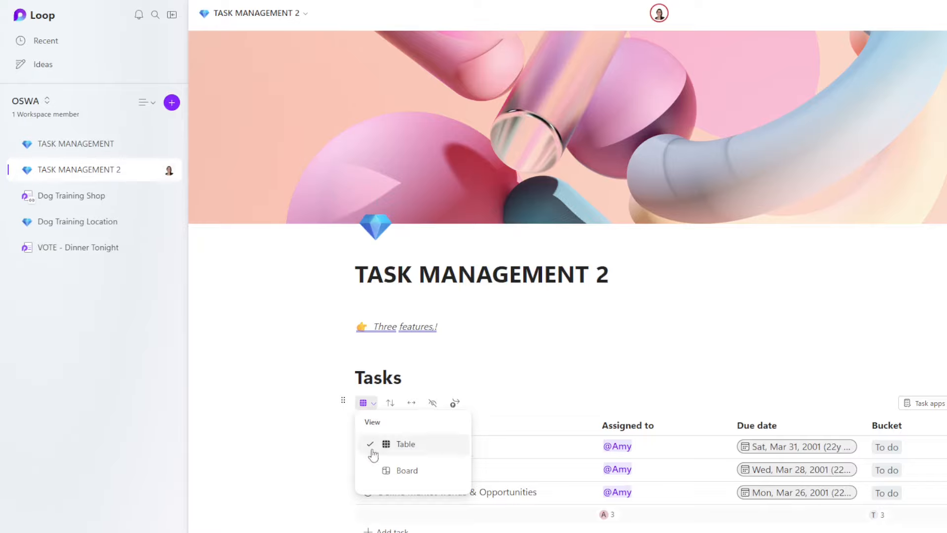
{"action": "left_click", "coordinate": [382, 468]}
{"action": "scroll", "coordinate": [872, 438], "scroll_direction": "down", "scroll_amount": 4}
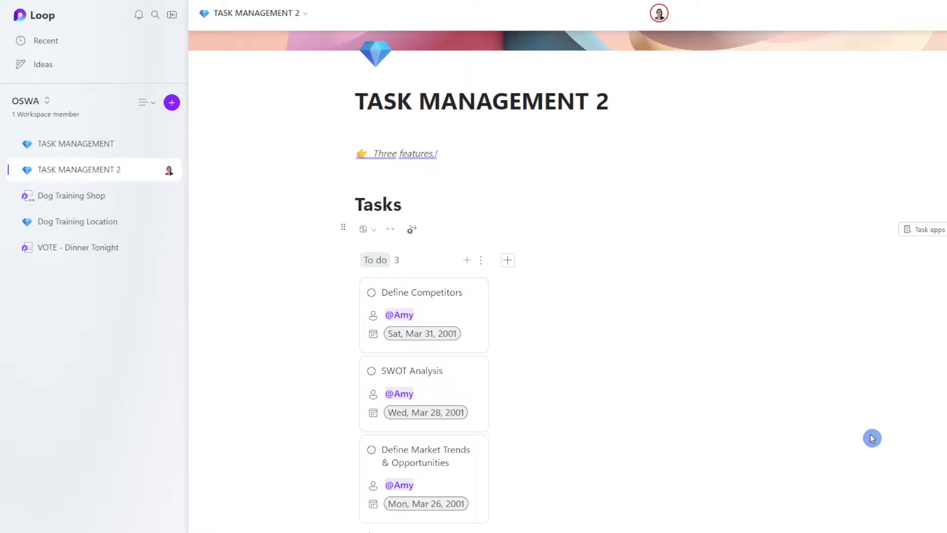
Step: Add a new group named Research to the task board
{"action": "left_click", "coordinate": [507, 260]}
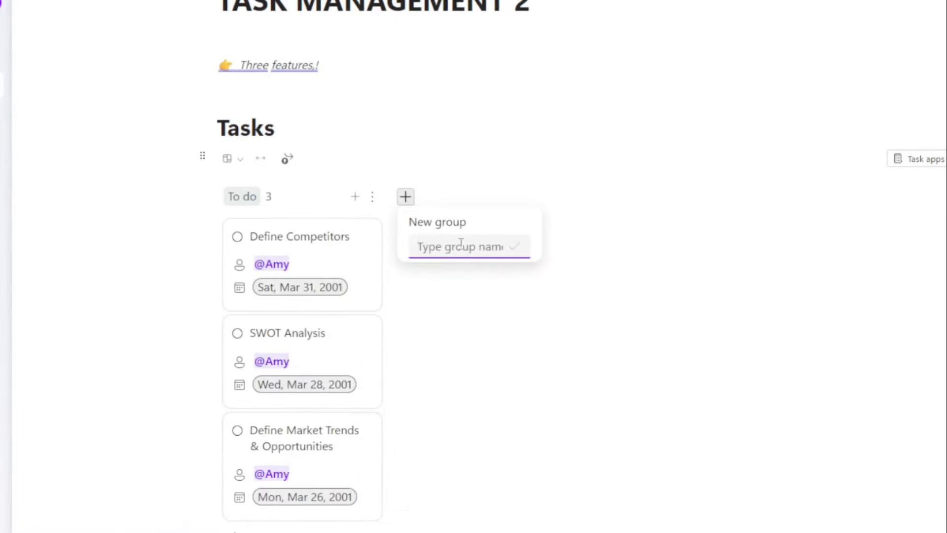
{"action": "type", "text": "Research"}
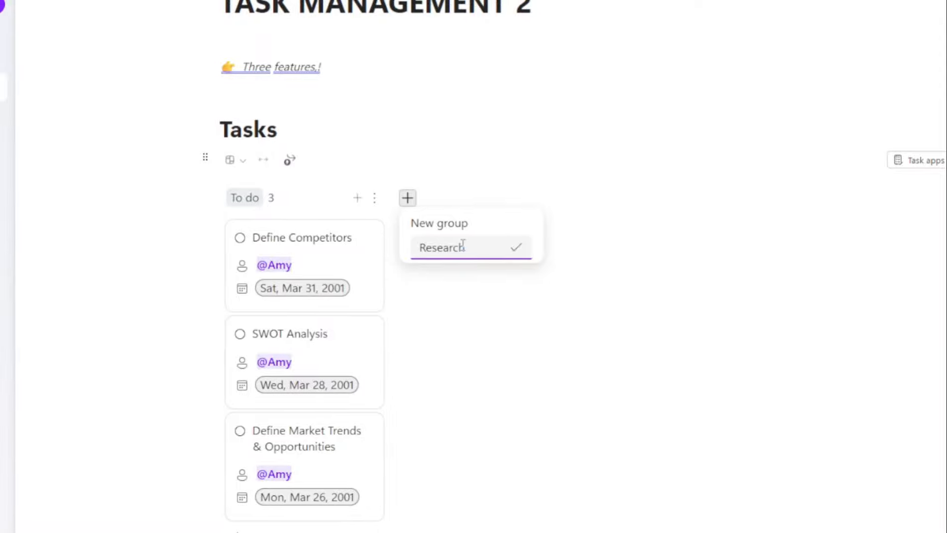
{"action": "key", "text": "Return"}
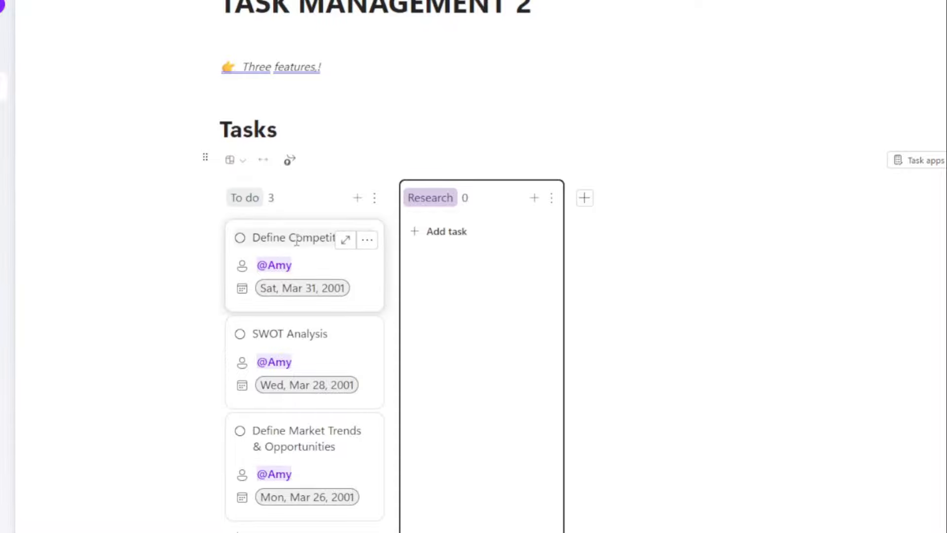
Step: Move the Define Competitors card from To do to the Research group and mark the task complete
{"action": "left_click_drag", "start_coordinate": [312, 263], "coordinate": [558, 286]}
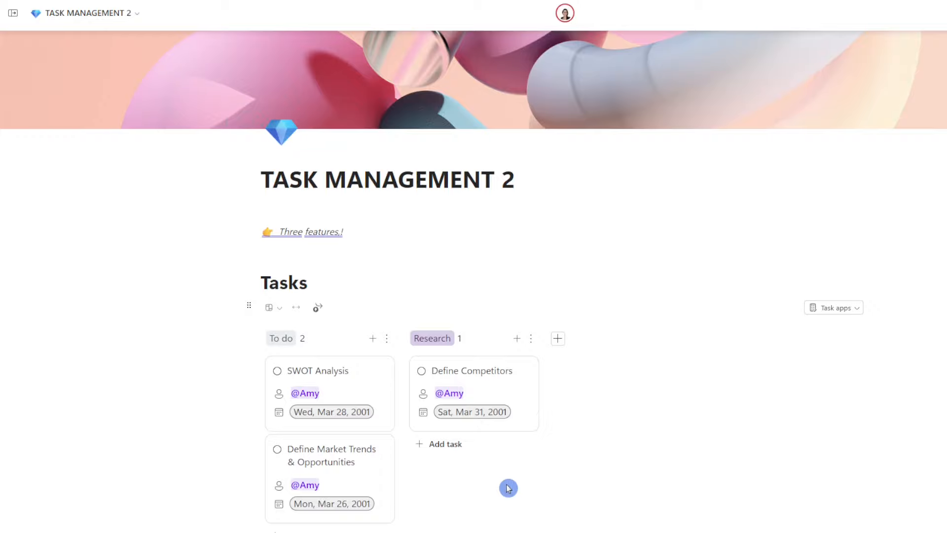
{"action": "left_click", "coordinate": [422, 372]}
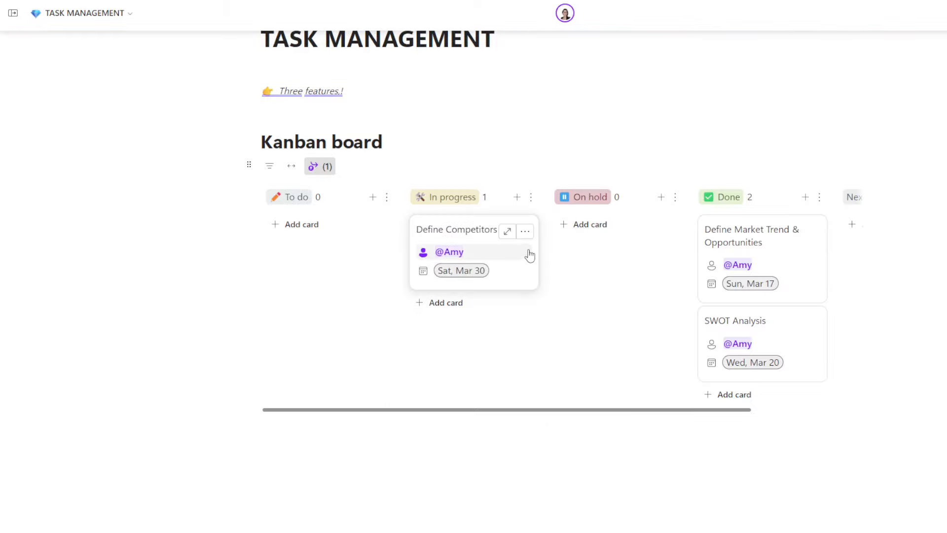
Step: On the TASK MANAGEMENT page's Kanban board, move the Define Competitors card from In progress to the Done group
{"action": "left_click_drag", "start_coordinate": [528, 253], "coordinate": [818, 398]}
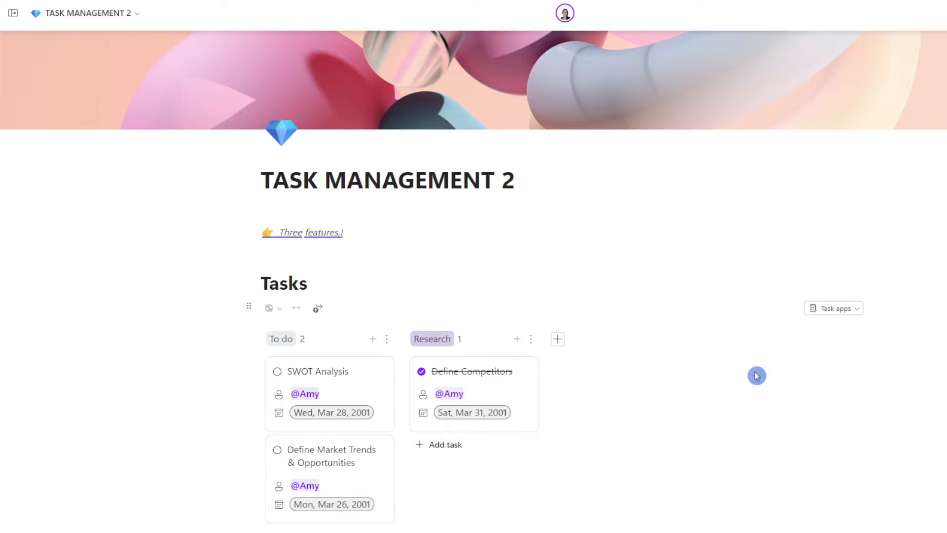
Step: Look at the new rule options of the task board on TASK MANAGEMENT 2, and switch the tasks to Table view
{"action": "left_click", "coordinate": [317, 308]}
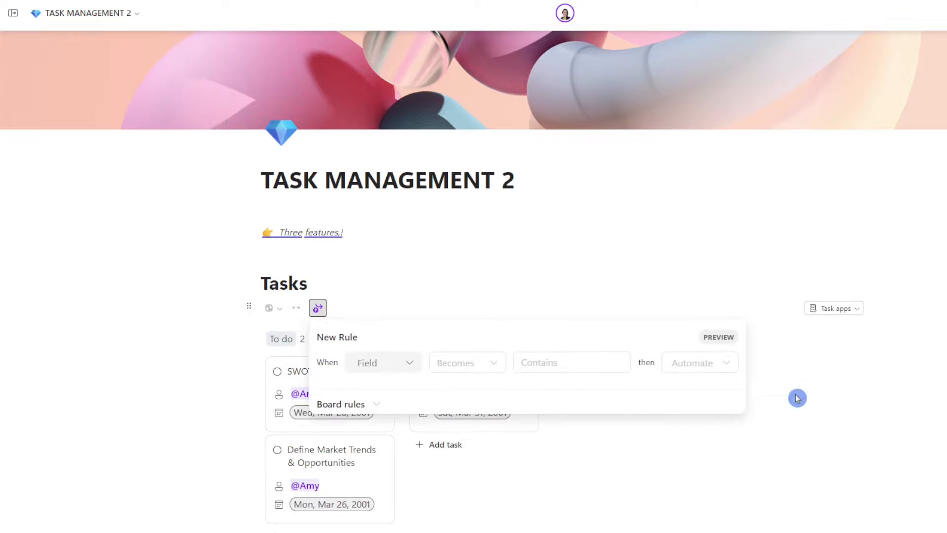
{"action": "left_click", "coordinate": [797, 398]}
{"action": "left_click", "coordinate": [273, 308]}
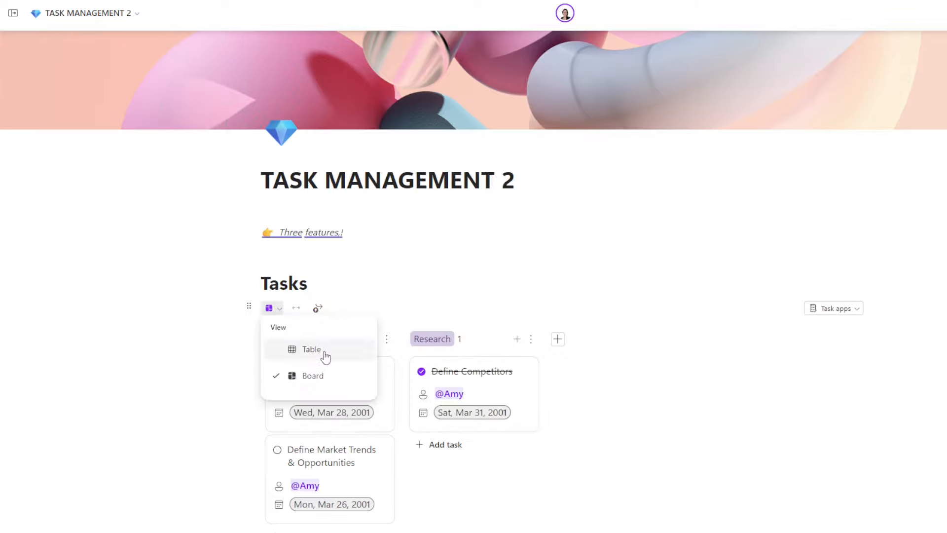
{"action": "left_click", "coordinate": [323, 349]}
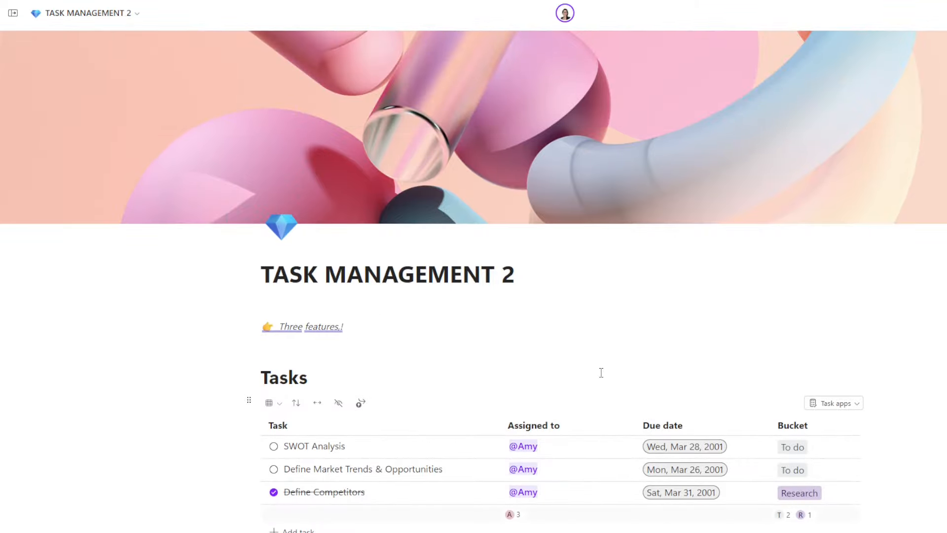
Step: Sort the task table by Task in ascending order, and remove that sort again
{"action": "left_click", "coordinate": [297, 404]}
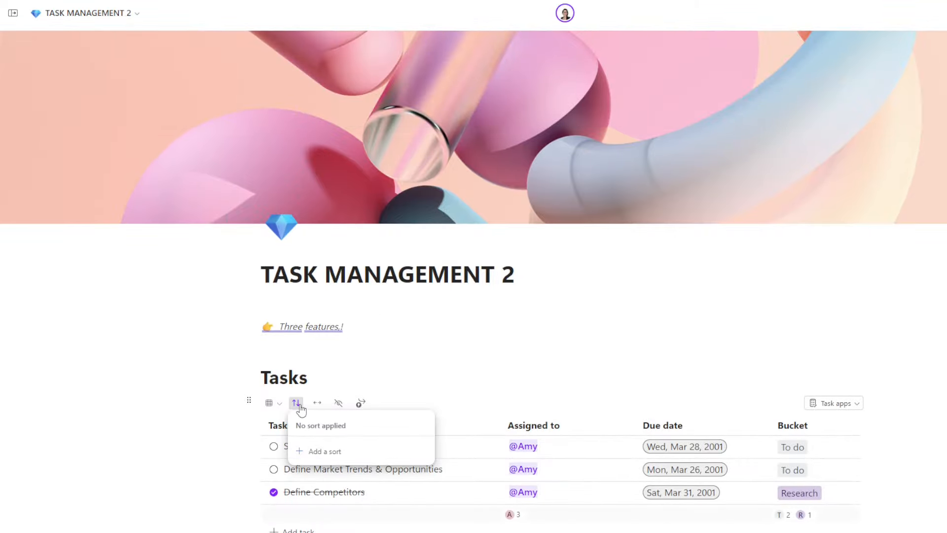
{"action": "left_click", "coordinate": [308, 451]}
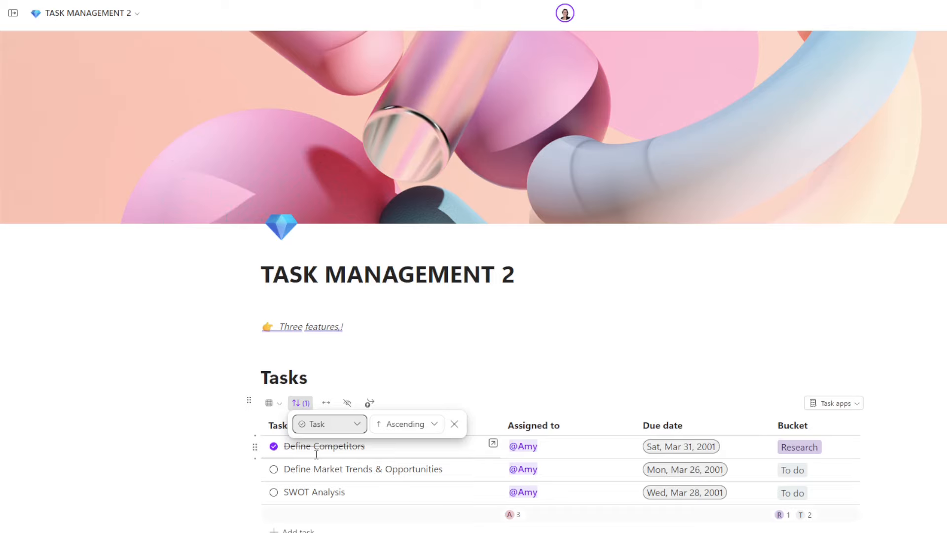
{"action": "left_click", "coordinate": [454, 424]}
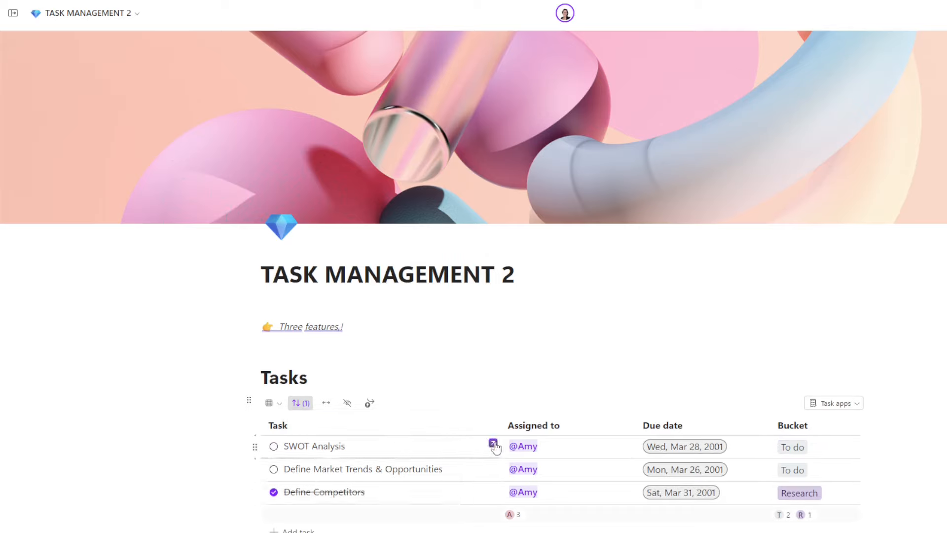
Step: View the details of the SWOT Analysis task in the table and close them again
{"action": "left_click", "coordinate": [493, 444]}
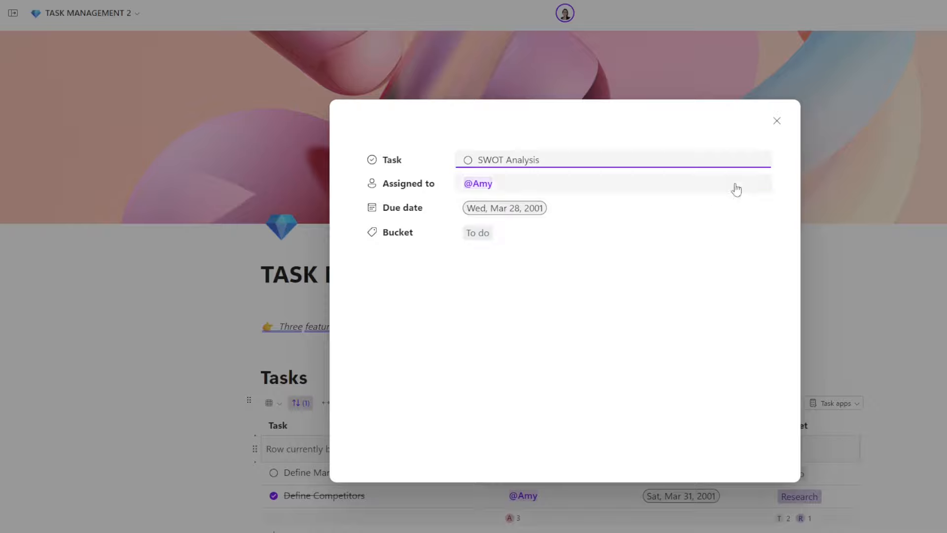
{"action": "left_click", "coordinate": [777, 123]}
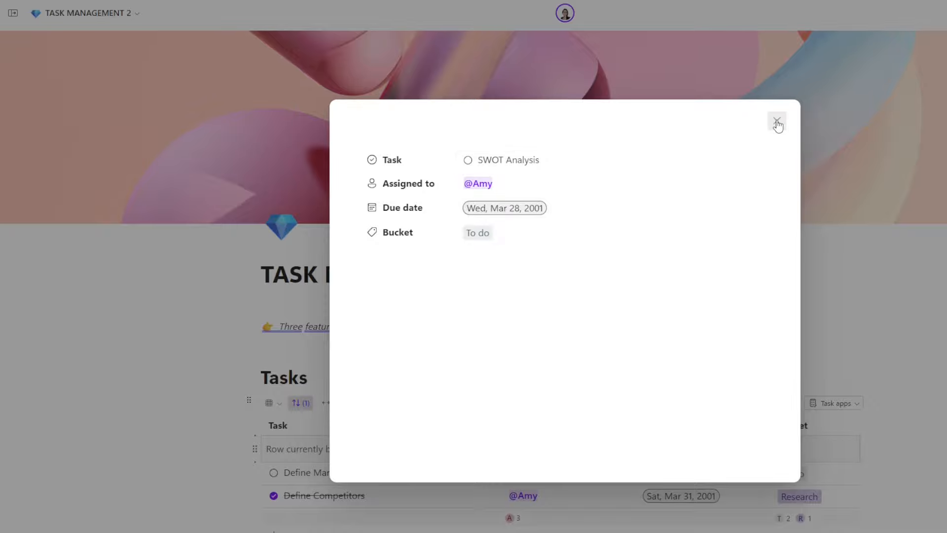
{"action": "left_click", "coordinate": [777, 123]}
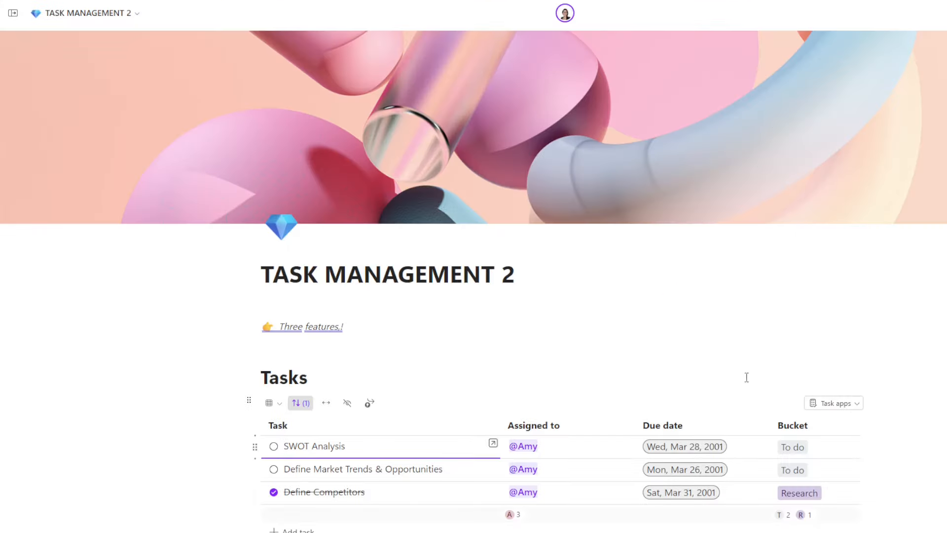
Step: Open the task list in Planner and examine the details of the Define Market Trends & Opportunities task, including its checklist
{"action": "left_click", "coordinate": [856, 403]}
{"action": "left_click", "coordinate": [858, 424]}
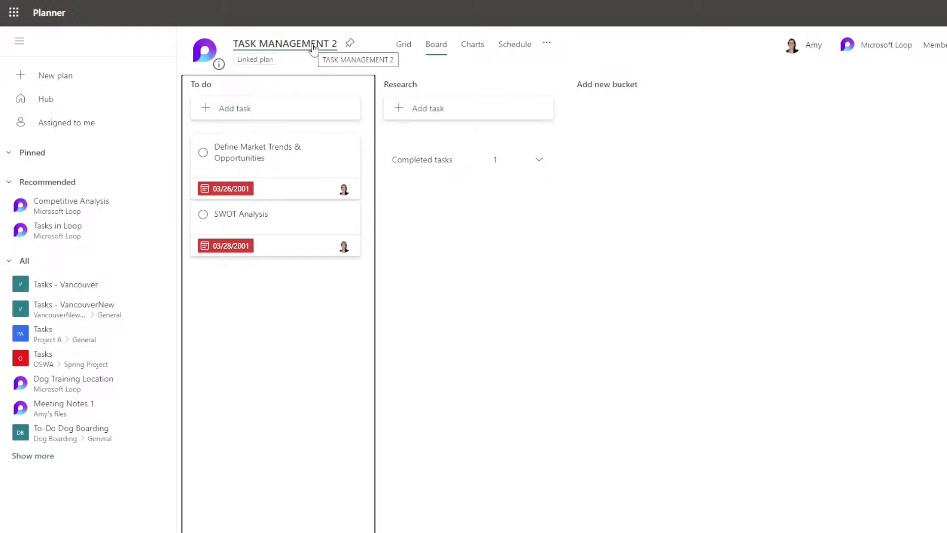
{"action": "left_click", "coordinate": [306, 140]}
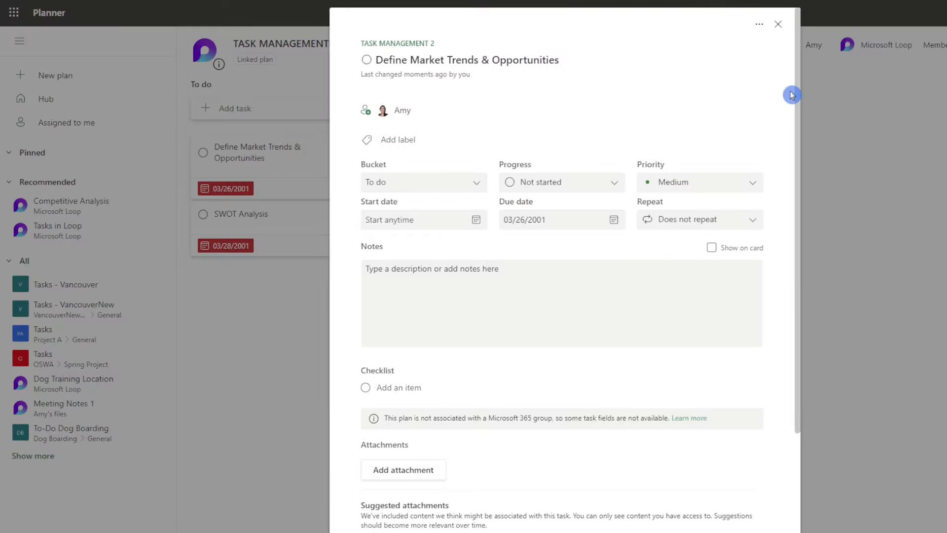
{"action": "scroll", "coordinate": [780, 117], "scroll_direction": "down", "scroll_amount": 1}
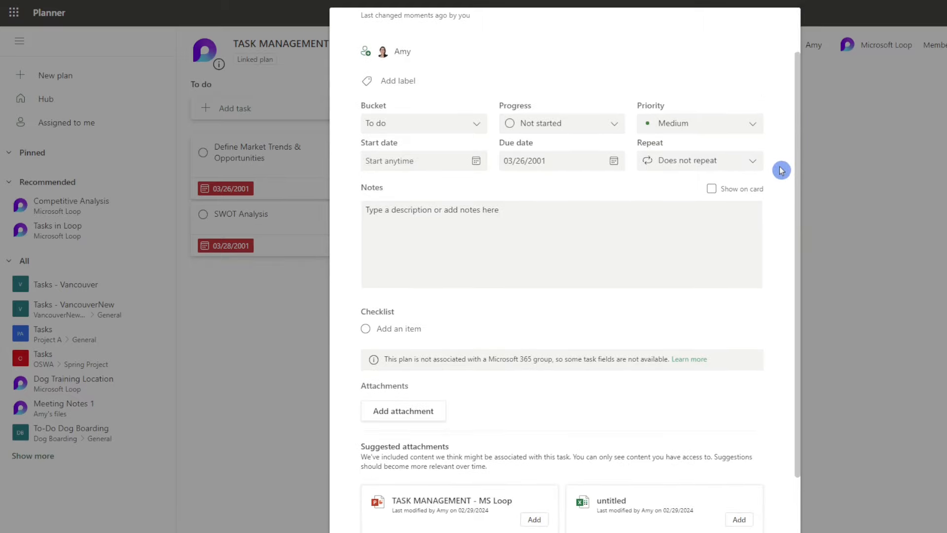
{"action": "left_click", "coordinate": [434, 325]}
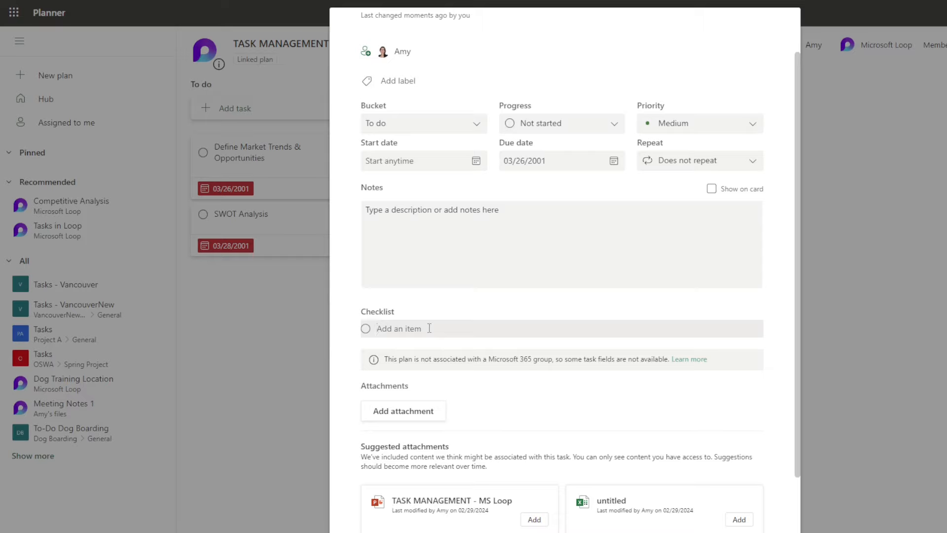
{"action": "key", "text": "Escape"}
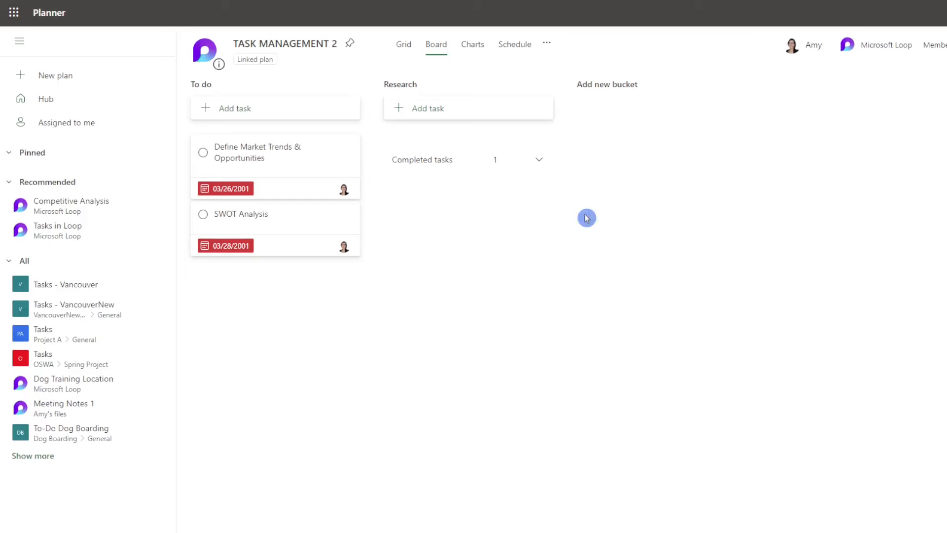
Step: Add a bucket named Next Steps to the TASK MANAGEMENT 2 plan
{"action": "left_click", "coordinate": [626, 82]}
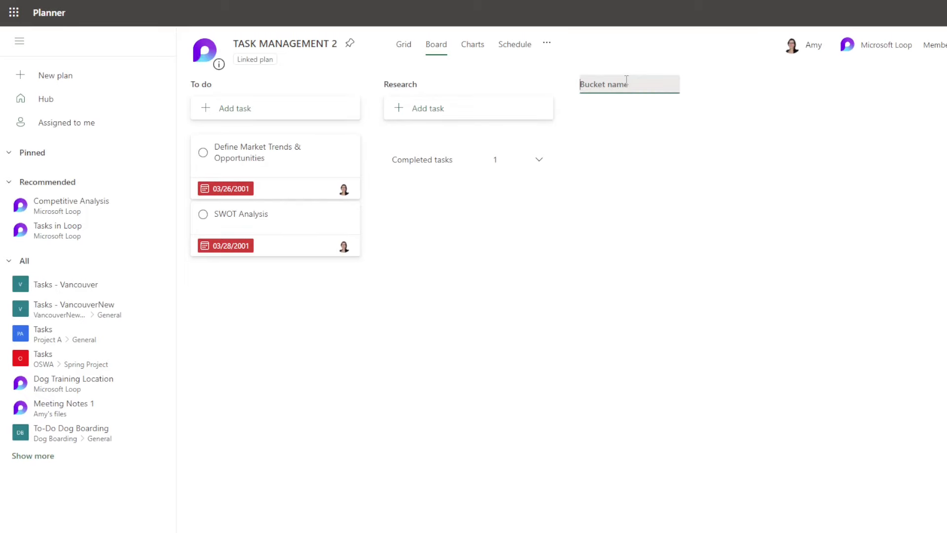
{"action": "type", "text": "Next Steps"}
{"action": "key", "text": "Return"}
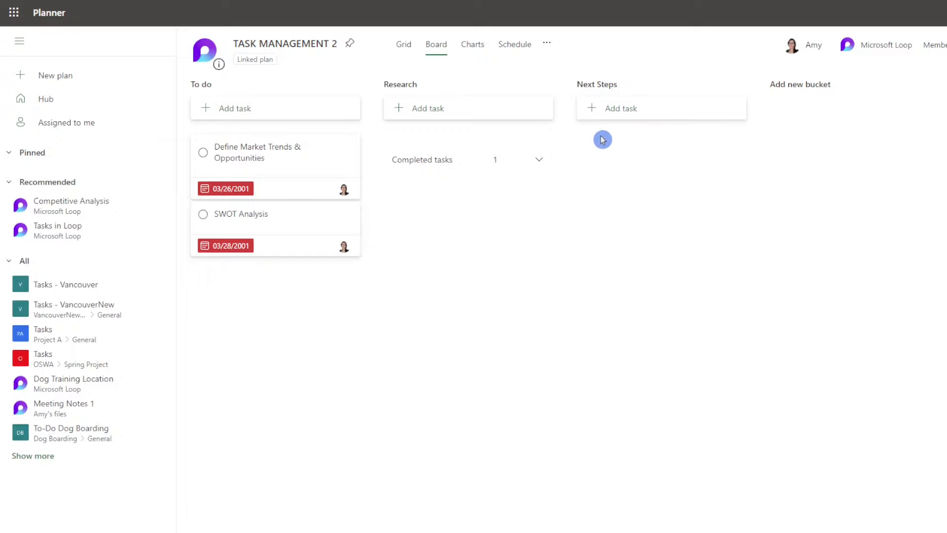
Step: Add the task "Buy Roo a new bandana" to the Next Steps bucket, due April 25, 2024, and assign it to the suggested person
{"action": "left_click", "coordinate": [623, 115]}
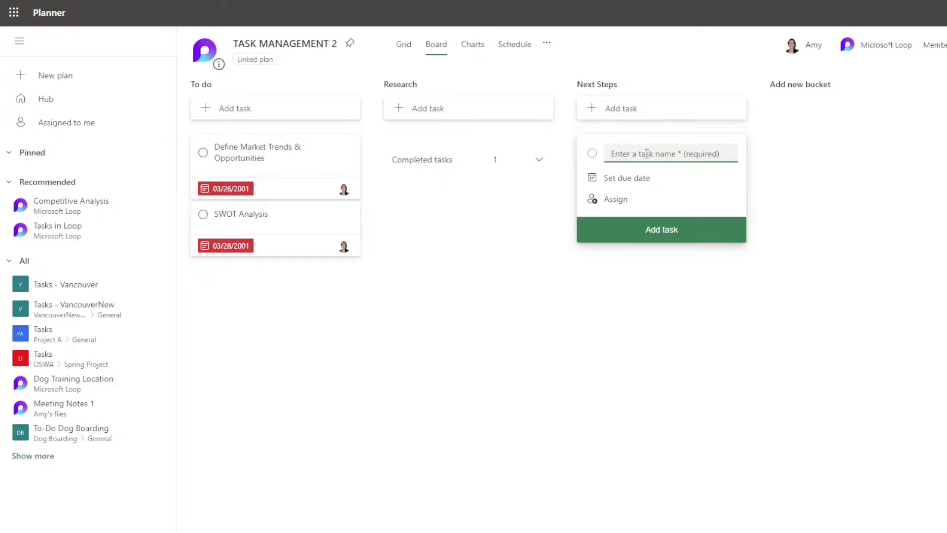
{"action": "type", "text": "Buy Roo a new bandana"}
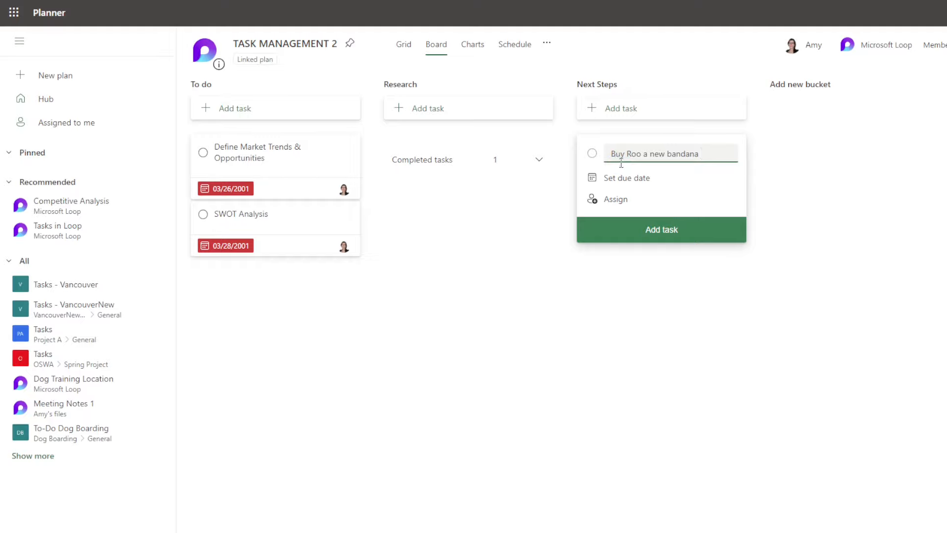
{"action": "left_click", "coordinate": [641, 180]}
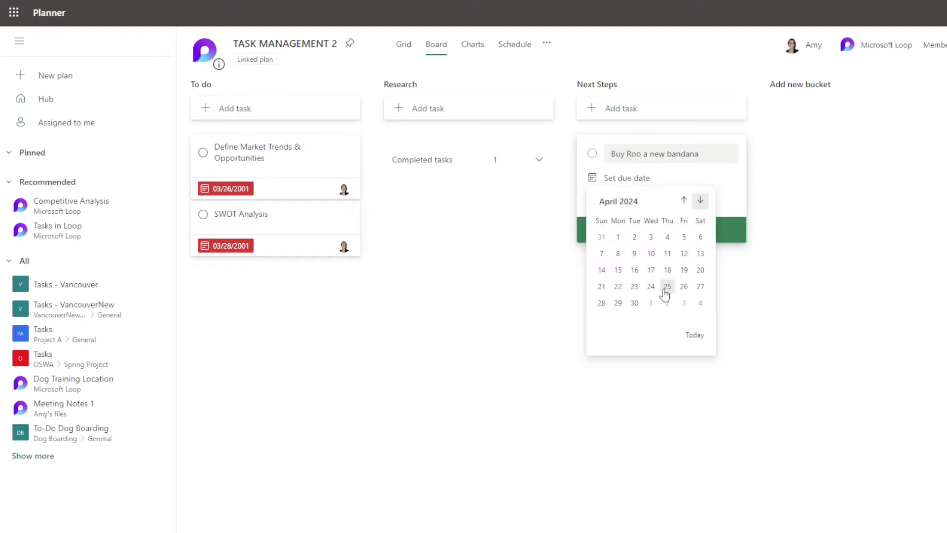
{"action": "left_click", "coordinate": [666, 287]}
{"action": "left_click", "coordinate": [618, 201]}
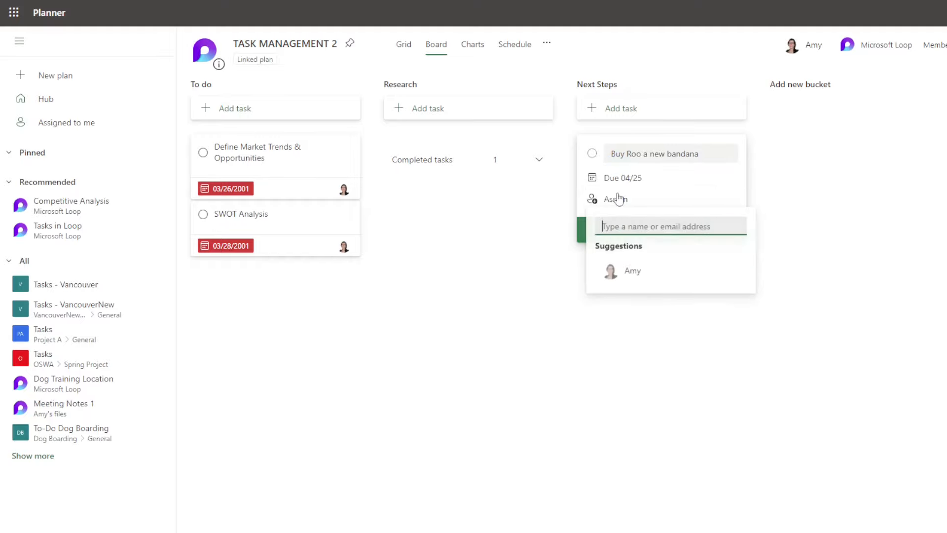
{"action": "left_click", "coordinate": [628, 271]}
{"action": "left_click", "coordinate": [559, 281]}
{"action": "left_click", "coordinate": [628, 239]}
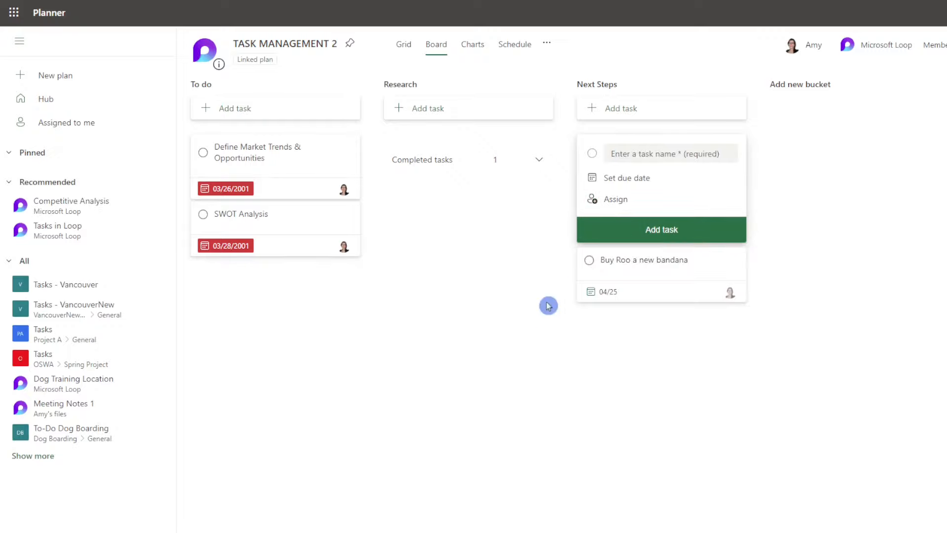
{"action": "left_click", "coordinate": [594, 365]}
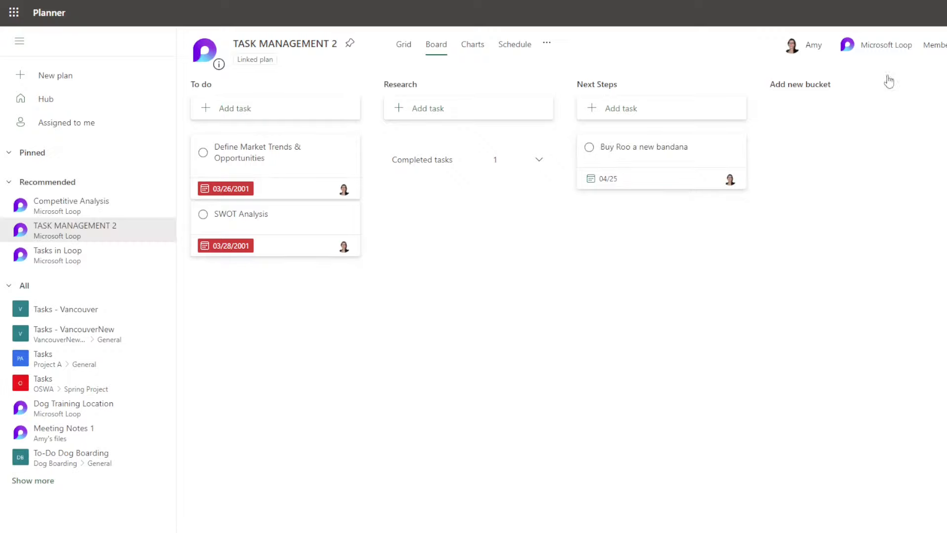
Step: Switch back to Loop, confirm the assignee of Buy Roo a new bandana, and share and notify that person
{"action": "left_click", "coordinate": [881, 54]}
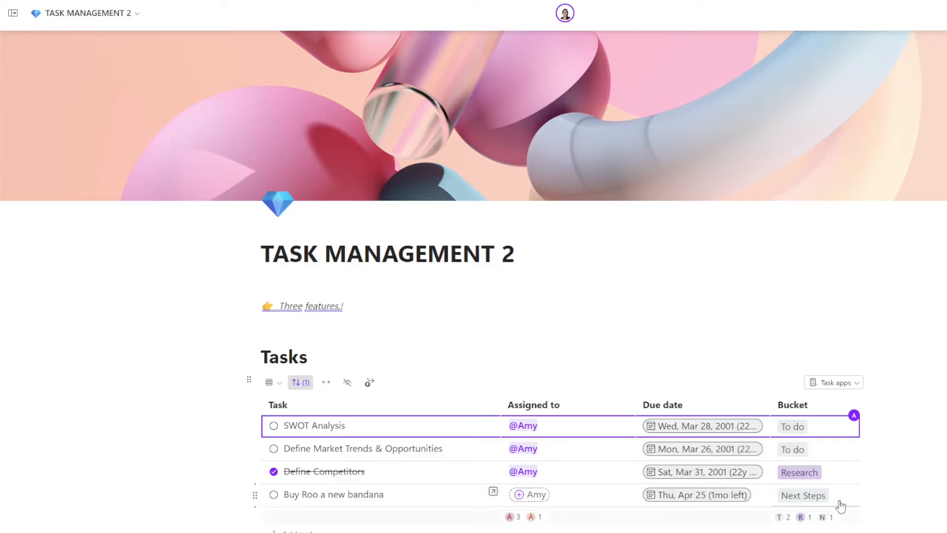
{"action": "left_click", "coordinate": [519, 495]}
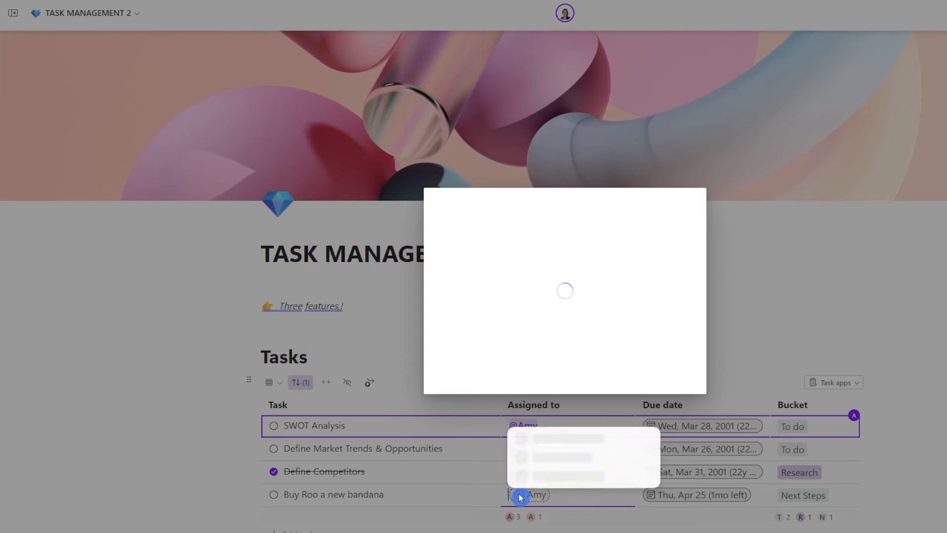
{"action": "left_click", "coordinate": [567, 473]}
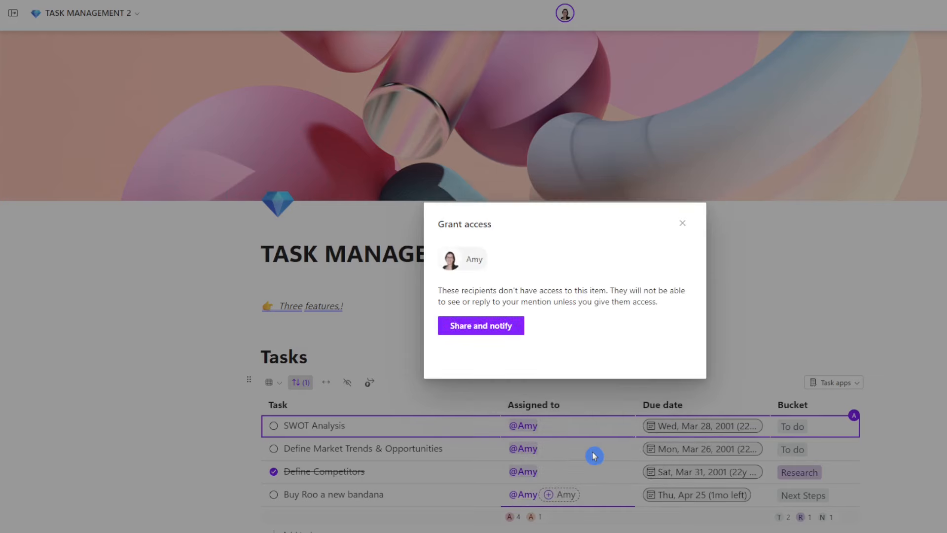
{"action": "left_click", "coordinate": [492, 327]}
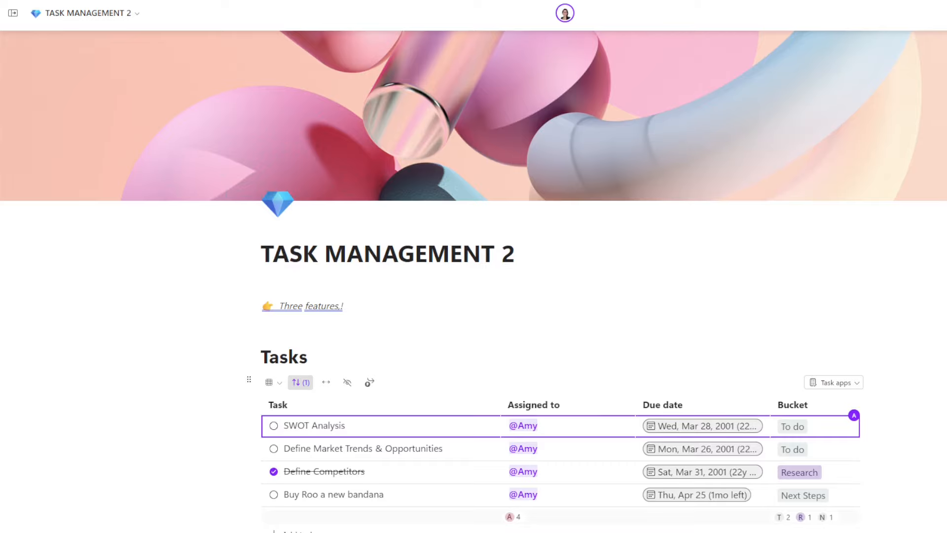
Step: Open the task list in To Do and look through the tasks assigned to me
{"action": "left_click", "coordinate": [855, 383]}
{"action": "left_click", "coordinate": [856, 431]}
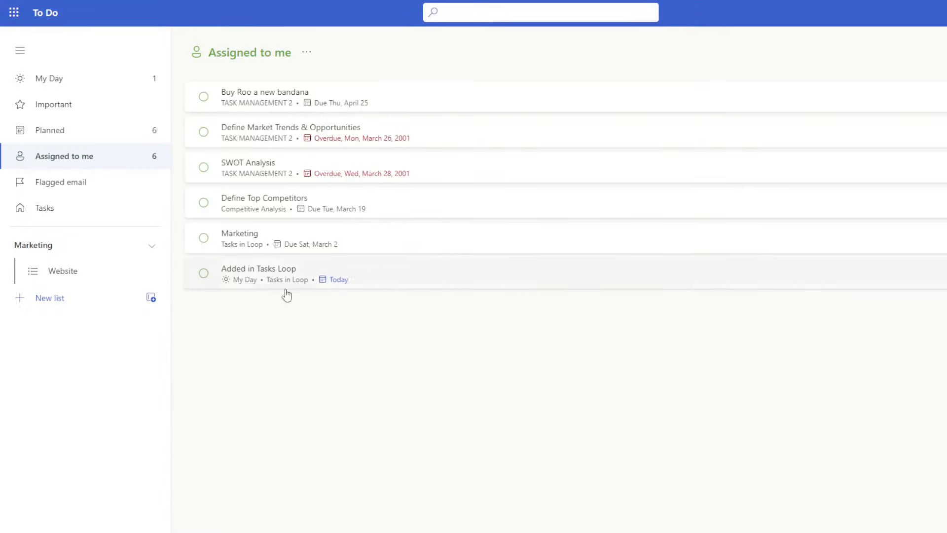
{"action": "left_click", "coordinate": [282, 354]}
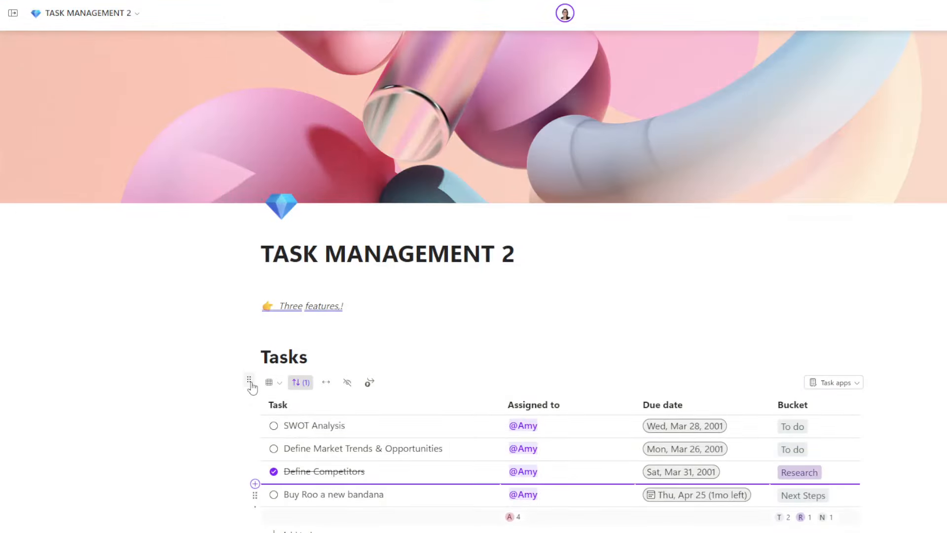
Step: Turn the task table on TASK MANAGEMENT 2 into a Loop component
{"action": "left_click", "coordinate": [249, 379]}
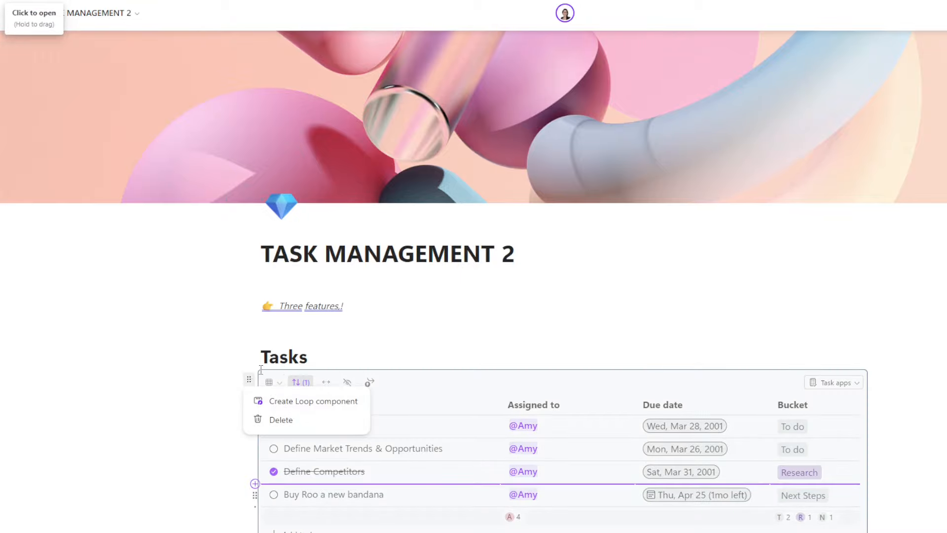
{"action": "left_click", "coordinate": [316, 402]}
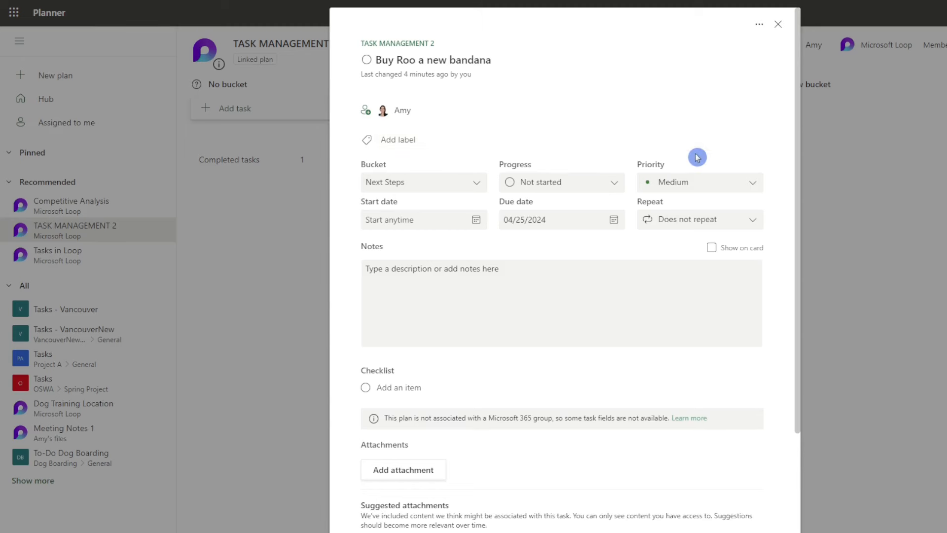
Step: In Planner, examine the Buy Roo a new bandana task's details and open the help on fields unavailable without a Microsoft 365 group
{"action": "scroll", "coordinate": [710, 306], "scroll_direction": "down", "scroll_amount": 3}
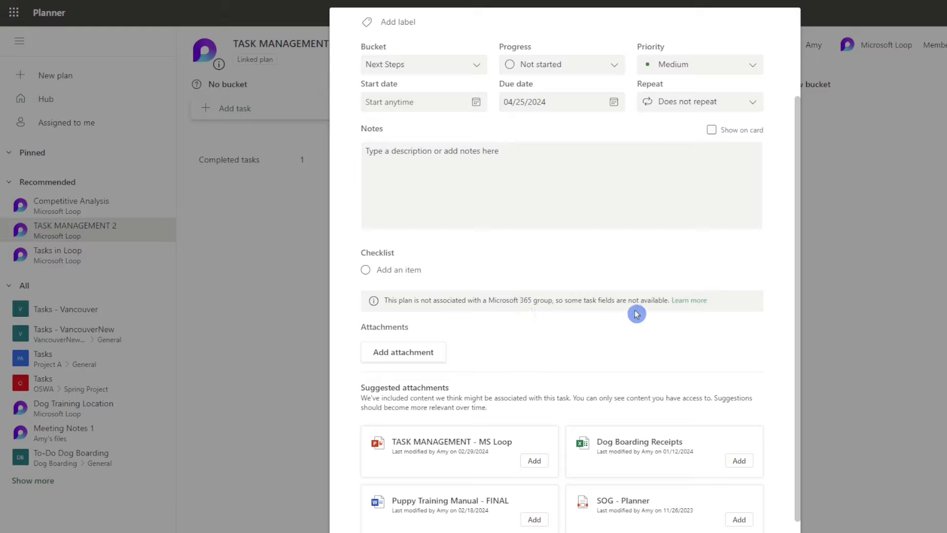
{"action": "left_click", "coordinate": [696, 302]}
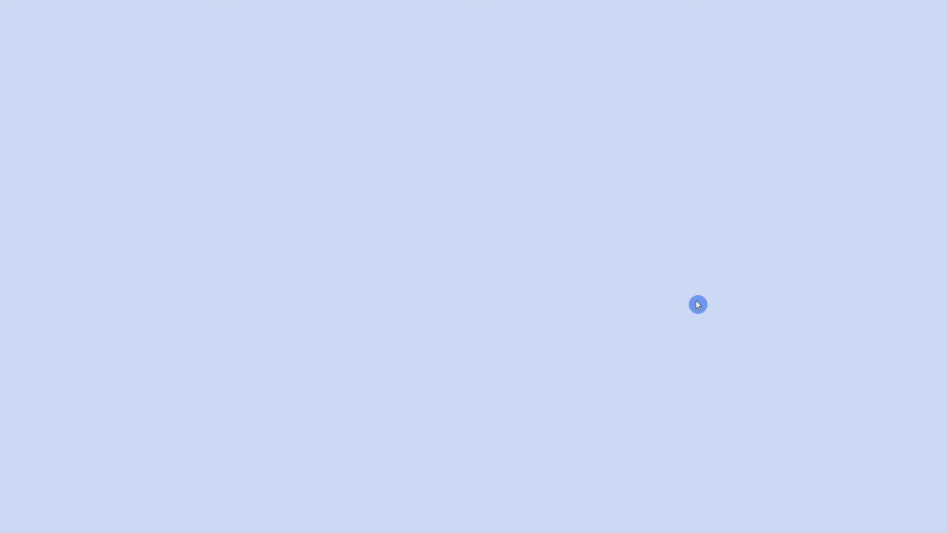